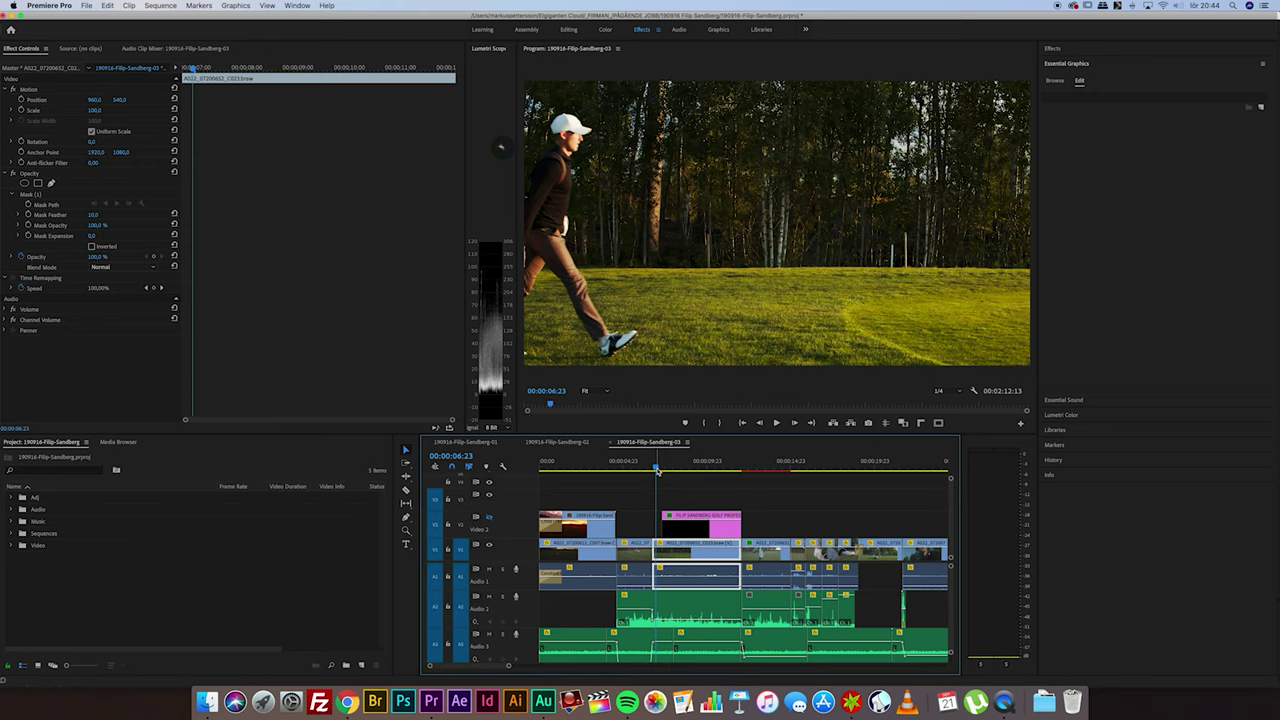
Play back the golfer's walk from about 00:00:06:20, reviewing the shot and the title reveal behind him.
left_click_drag(657, 470, 655, 470)
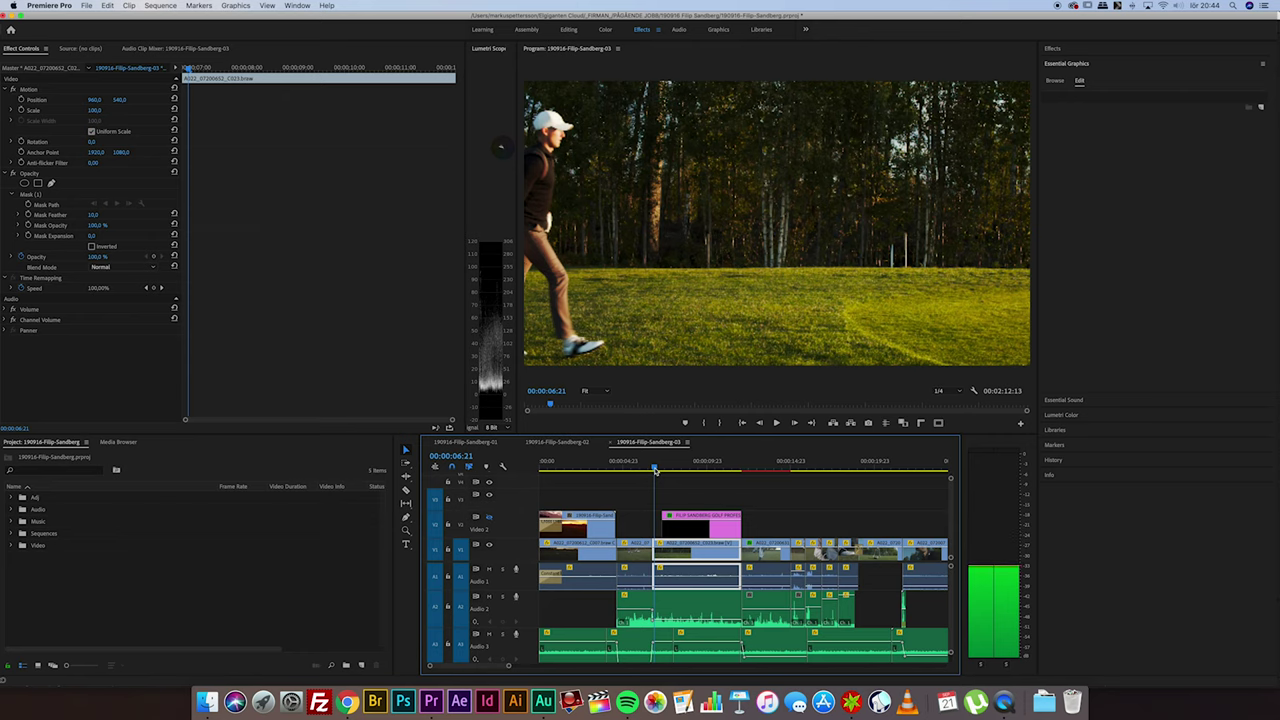
left_click_drag(655, 472, 654, 472)
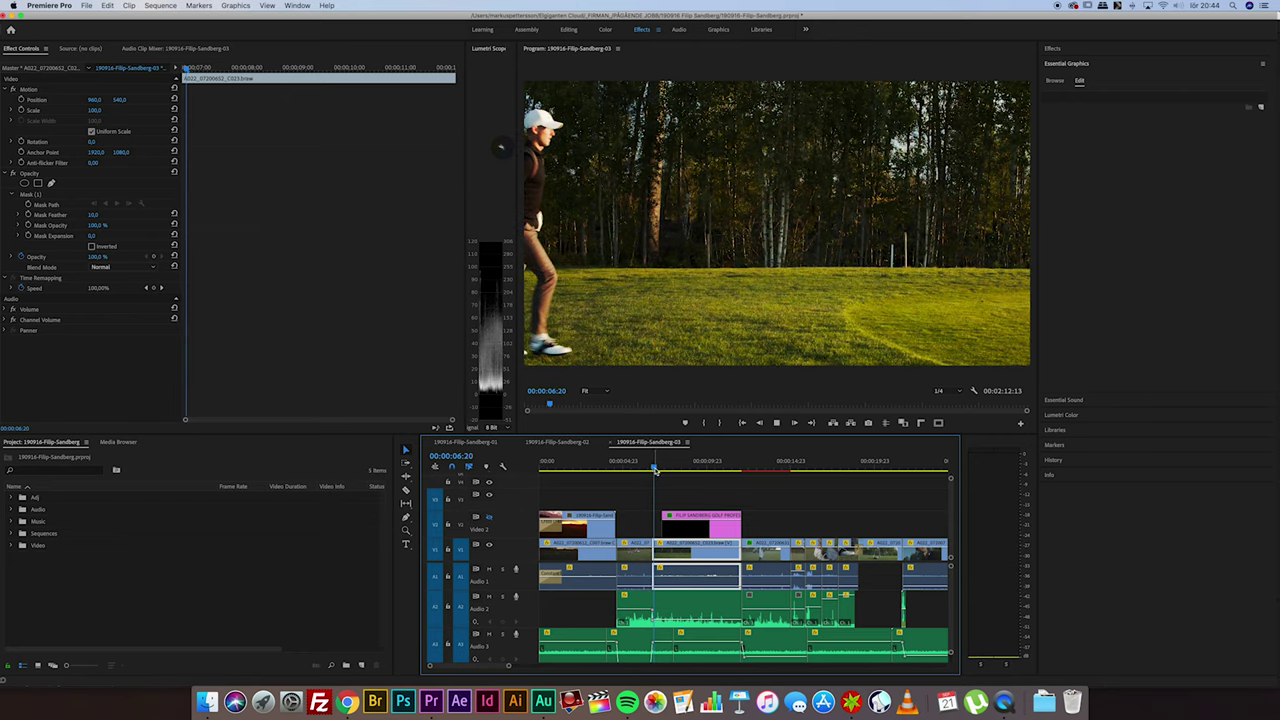
key("space")
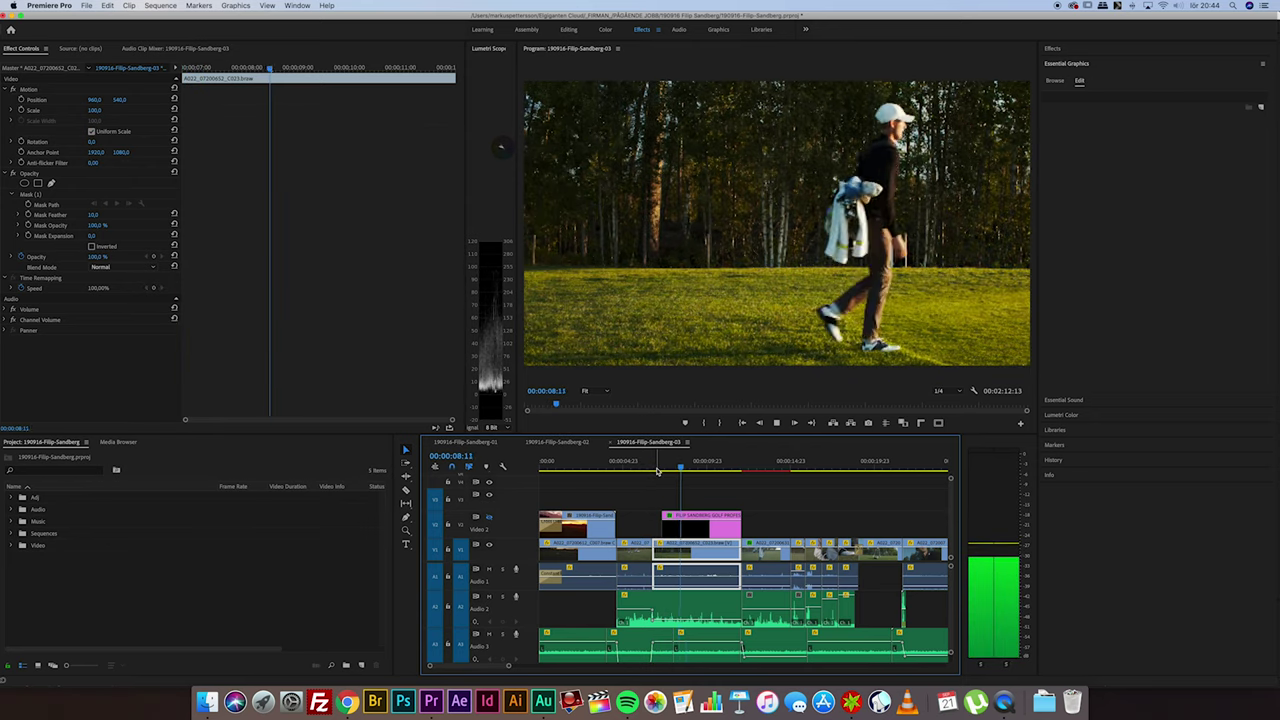
key("space")
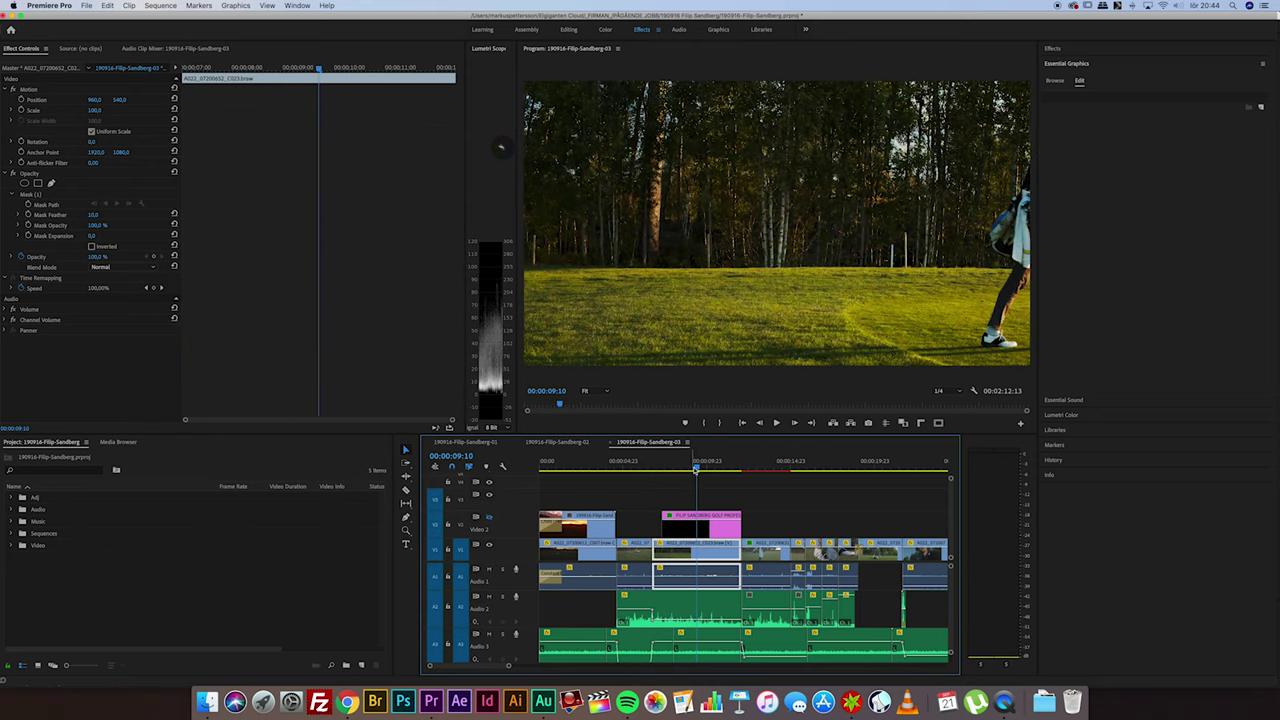
left_click_drag(696, 468, 655, 470)
key("space")
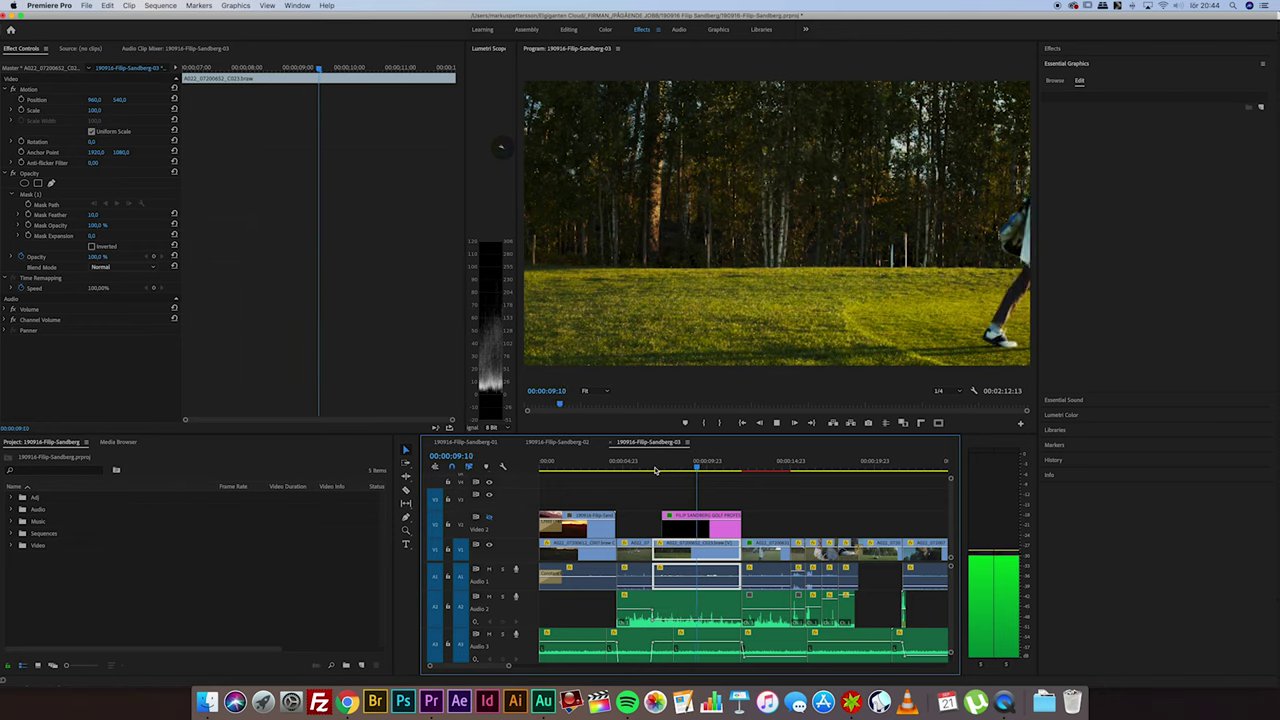
key("space")
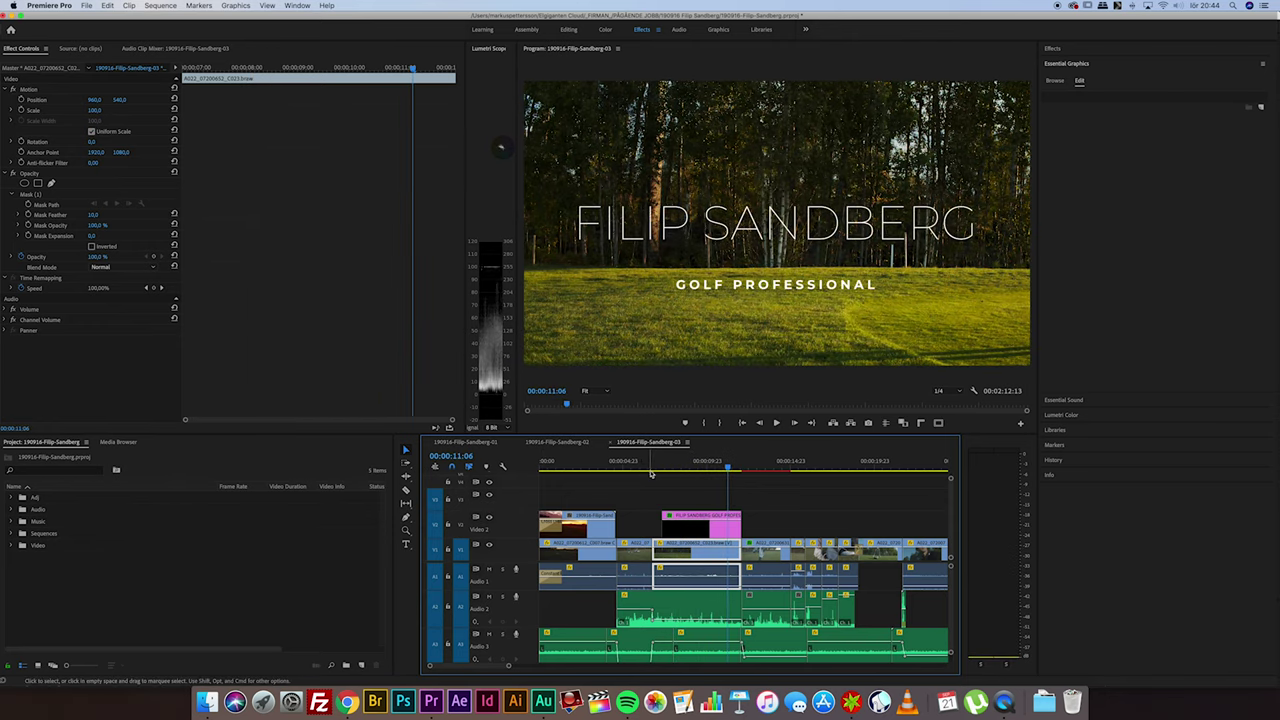
left_click(655, 468)
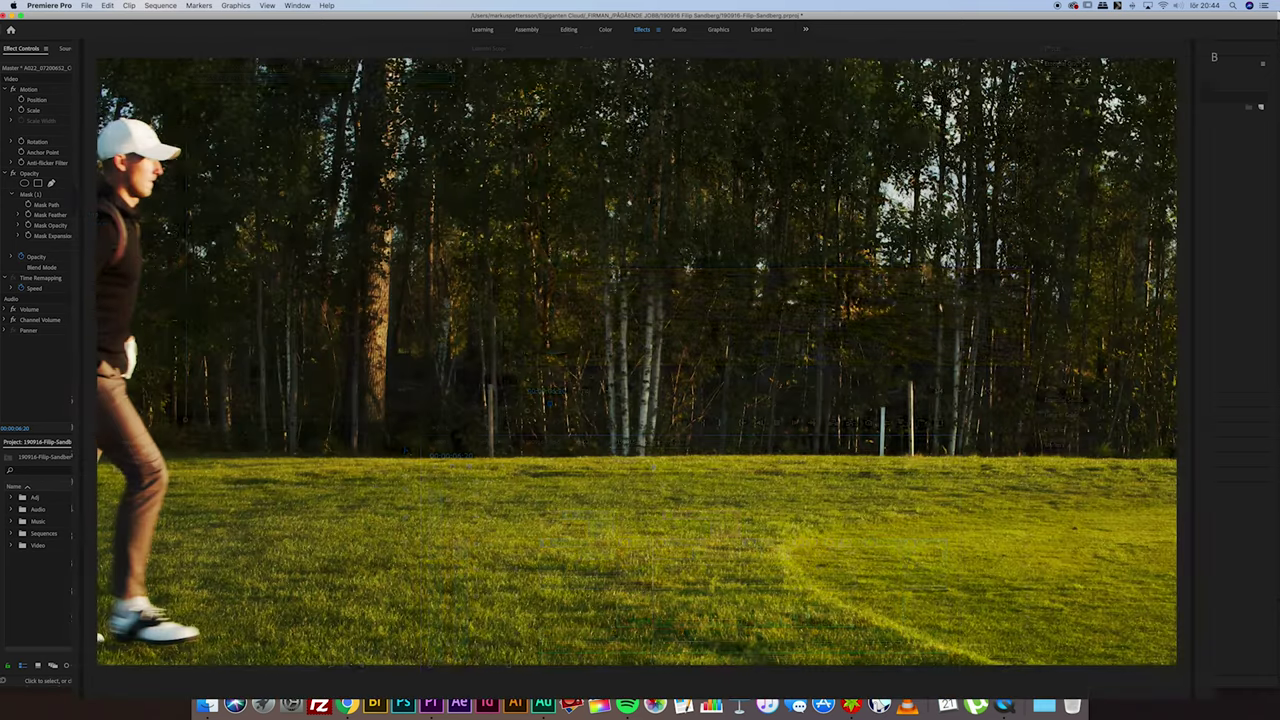
key("space")
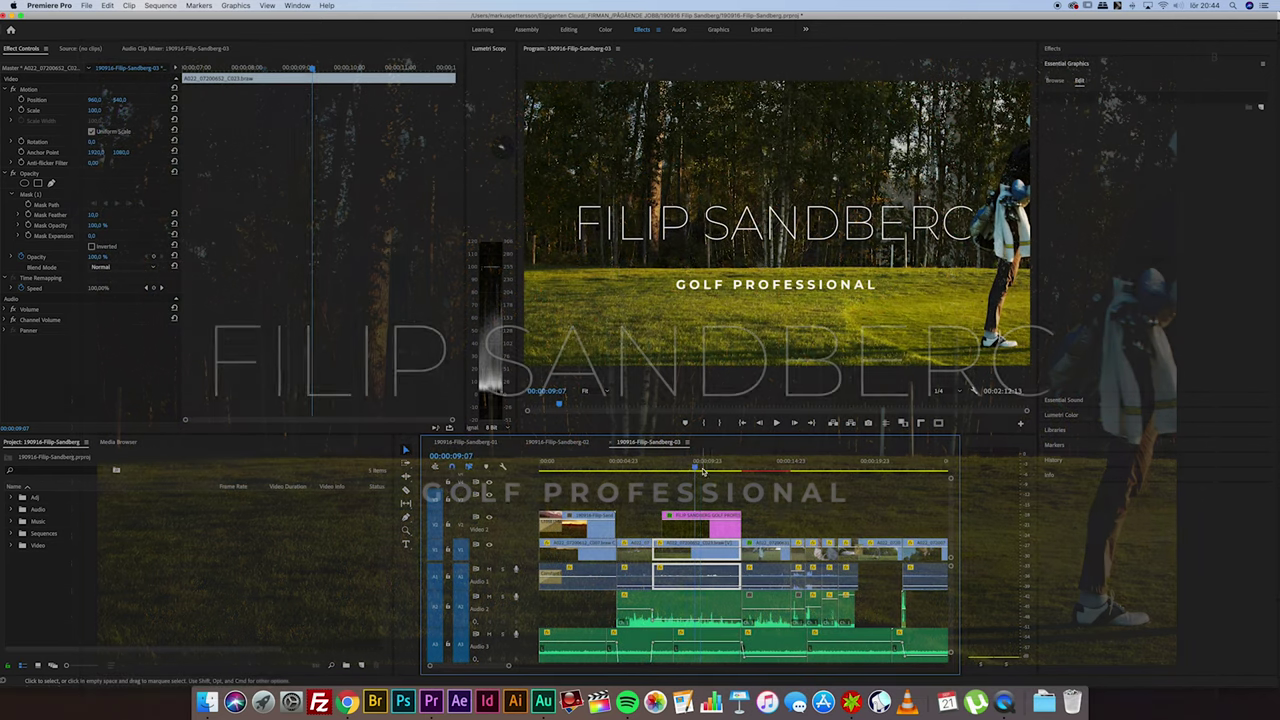
left_click_drag(709, 469, 655, 470)
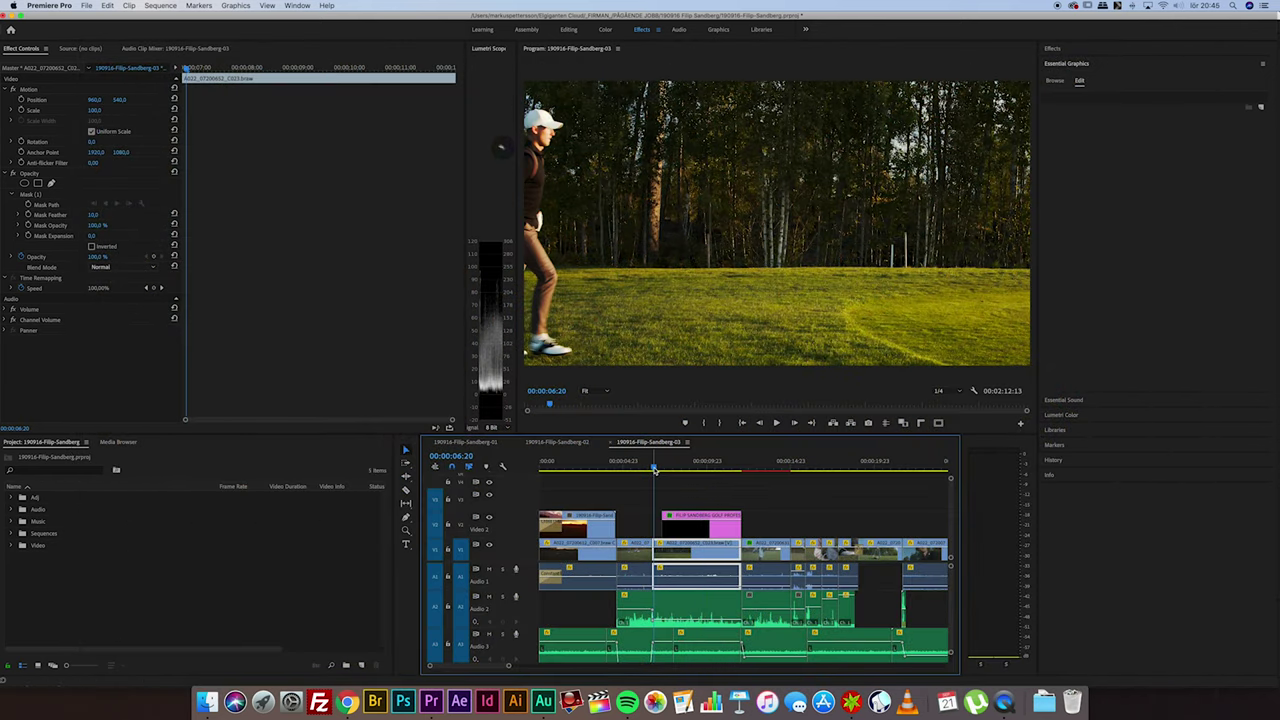
key("space")
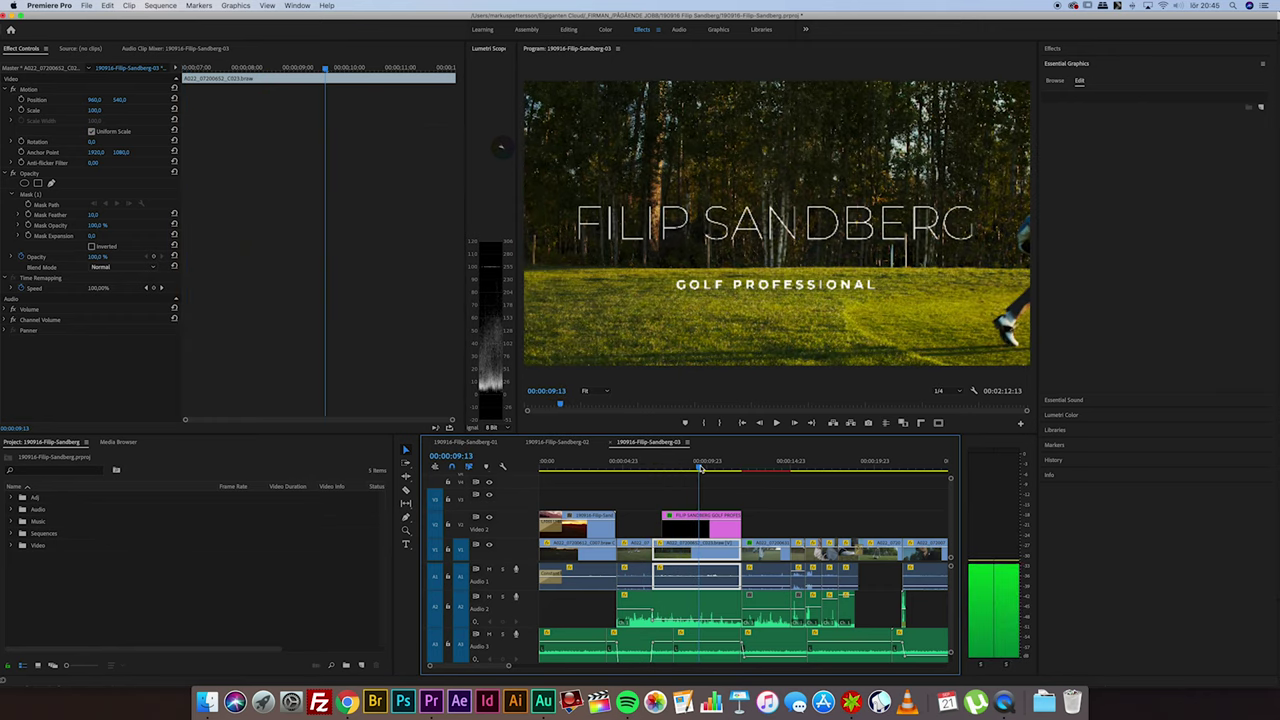
Add the text "MY COOL TITLE" over the golfer shot at 00:00:06:23 and centre it in the frame.
left_click_drag(701, 469, 655, 469)
key("t")
left_click(670, 240)
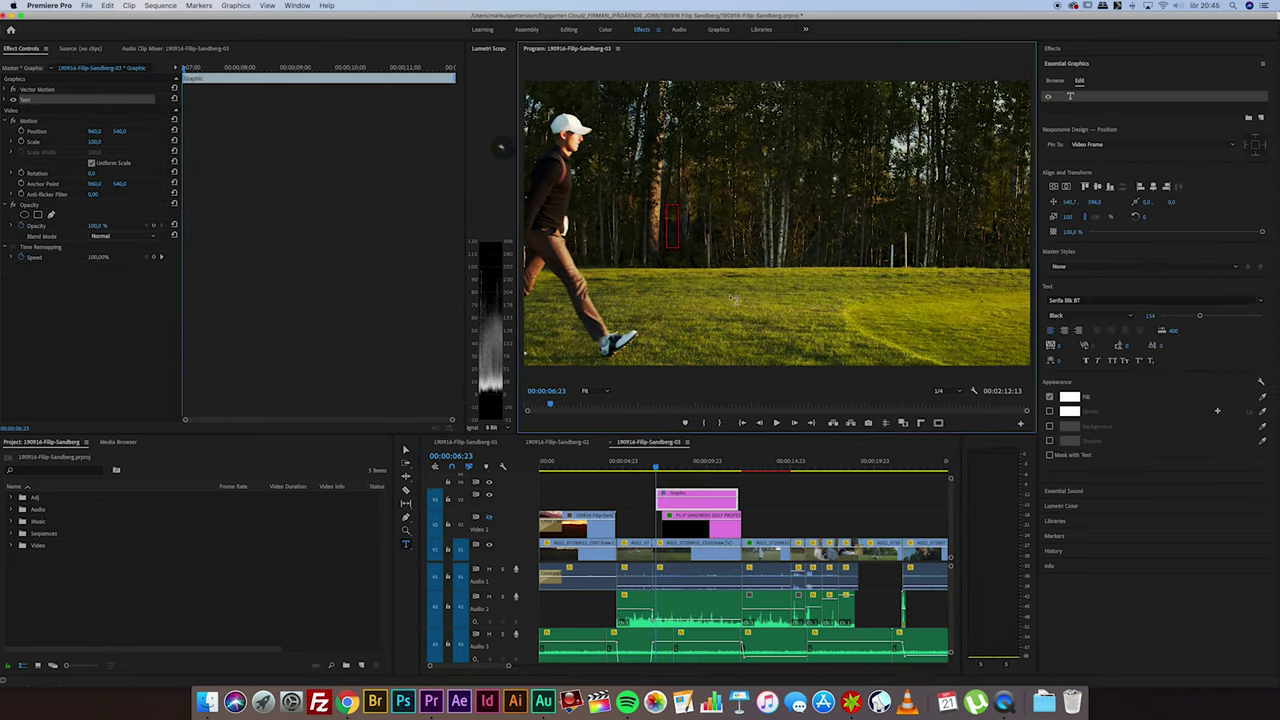
type("MY")
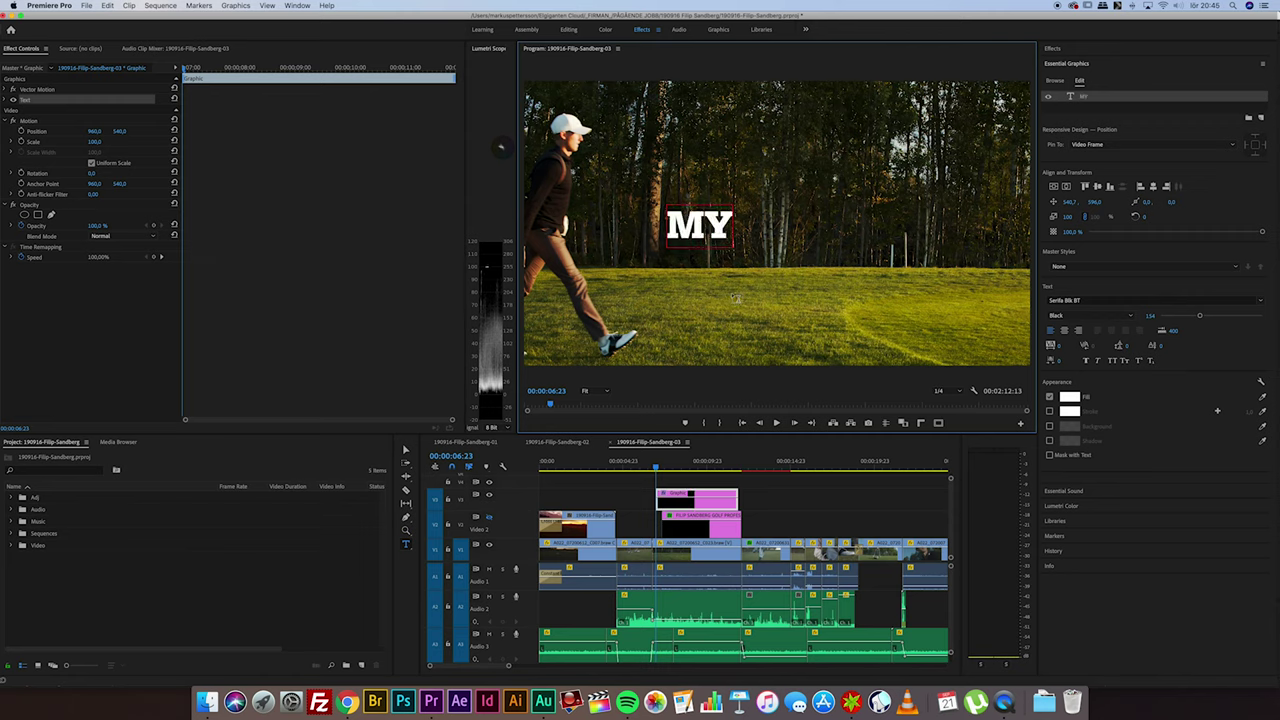
type(" COOL TIT")
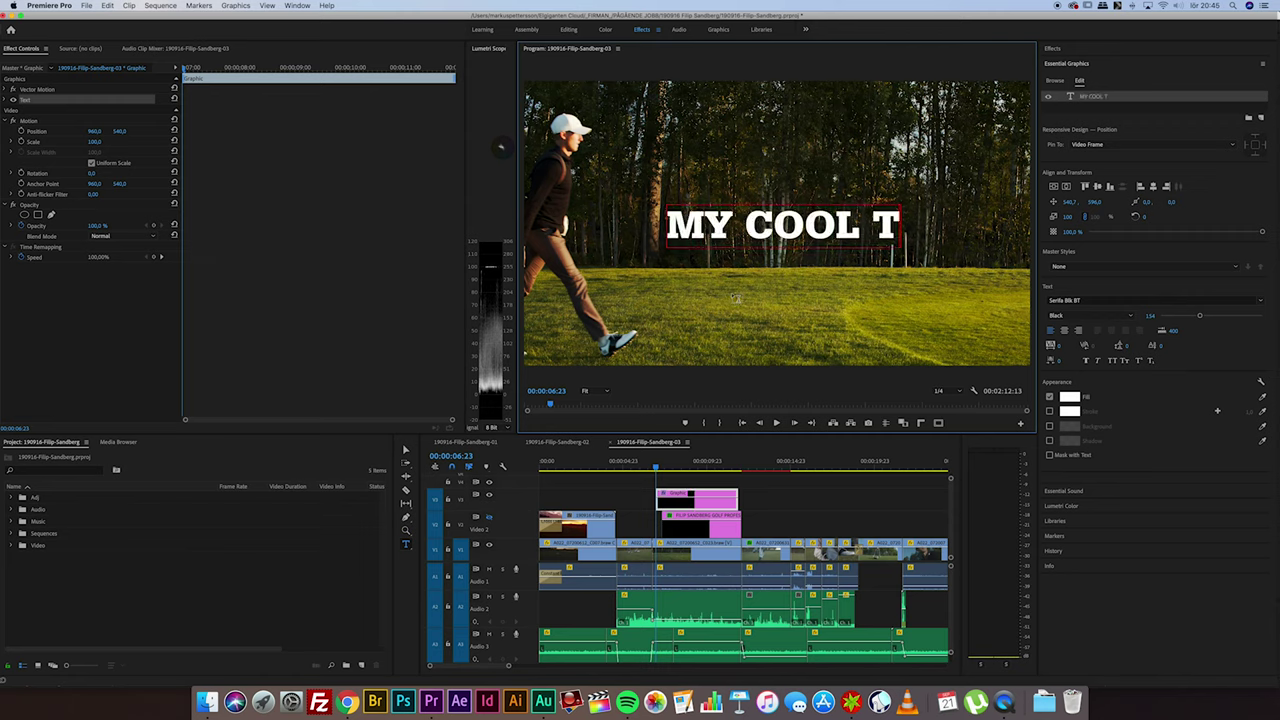
key("BackSpace")
type("ITLE")
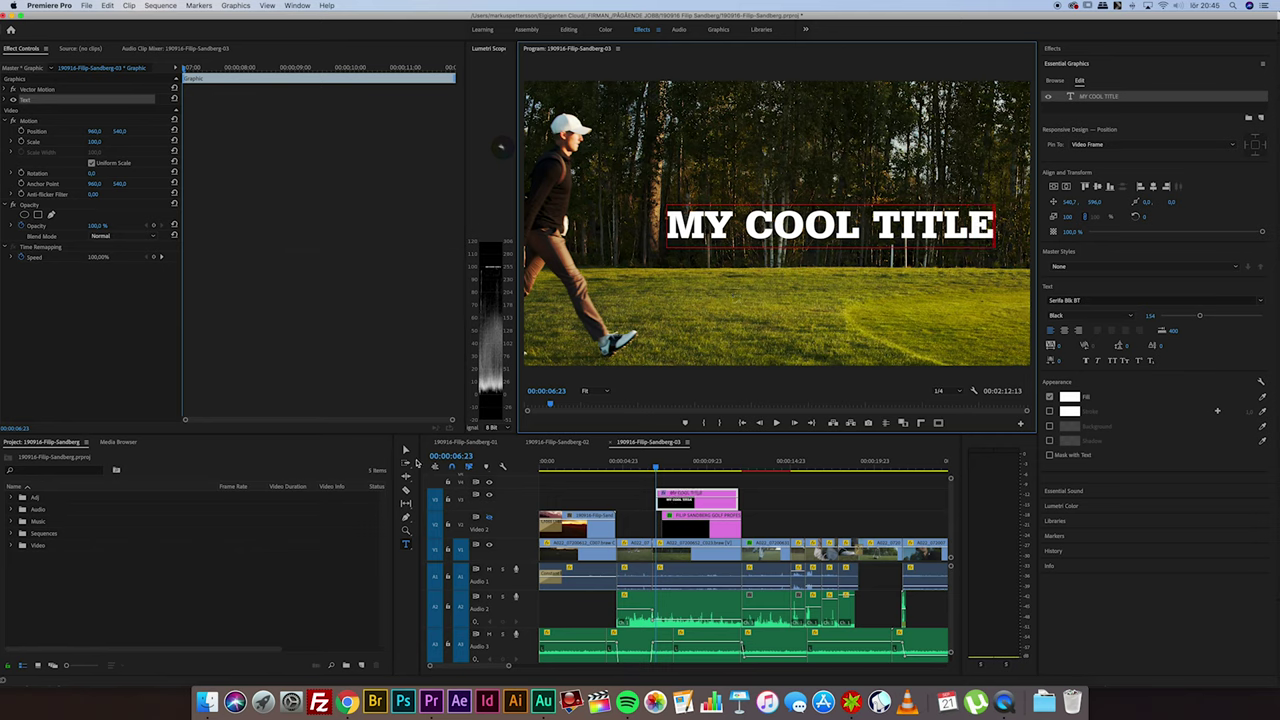
left_click(407, 451)
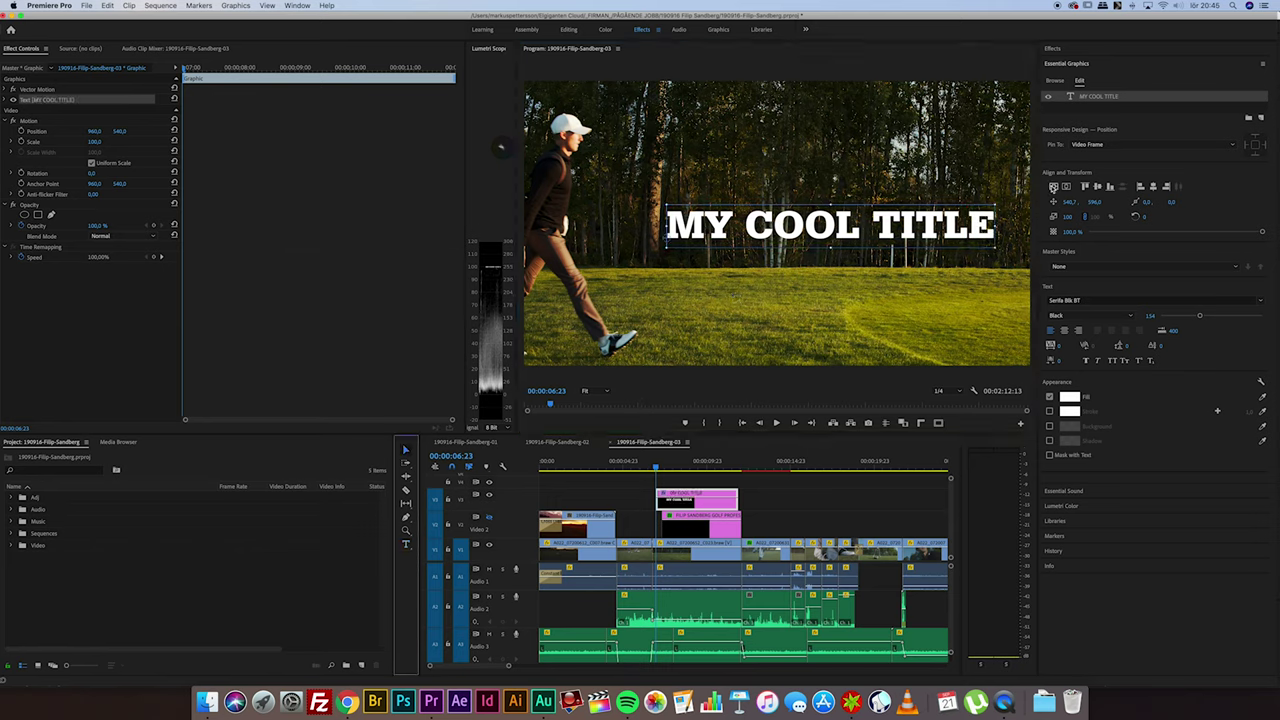
left_click(1052, 187)
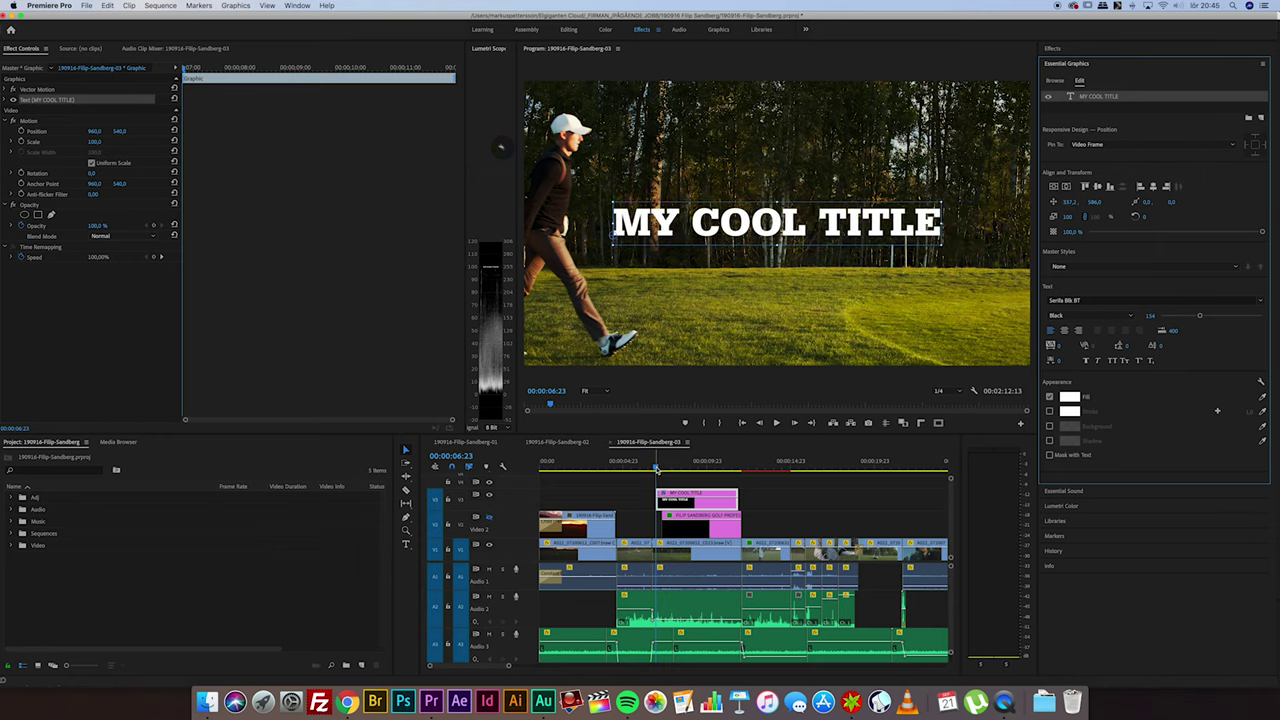
At 00:00:07:13, draw a closed free-form opacity mask on the title along the golfer's back, with a mask feather of 15.
left_click_drag(656, 468, 666, 469)
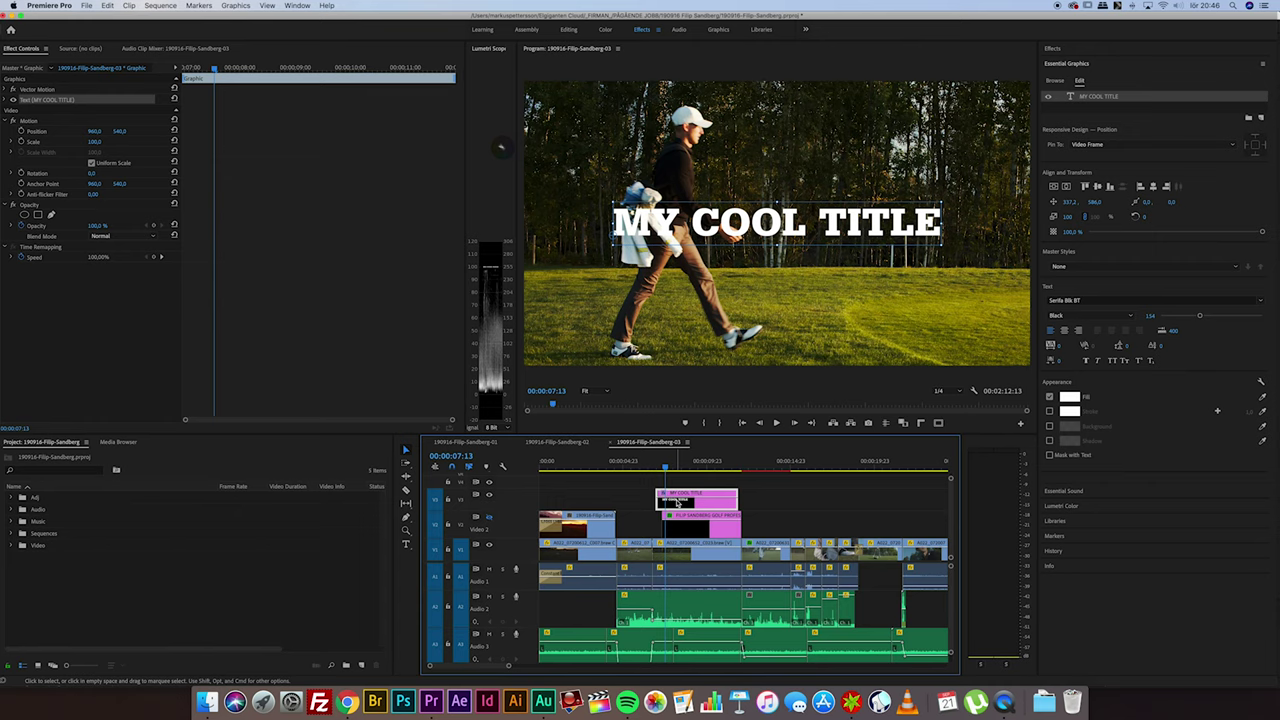
key("Left")
key("Right")
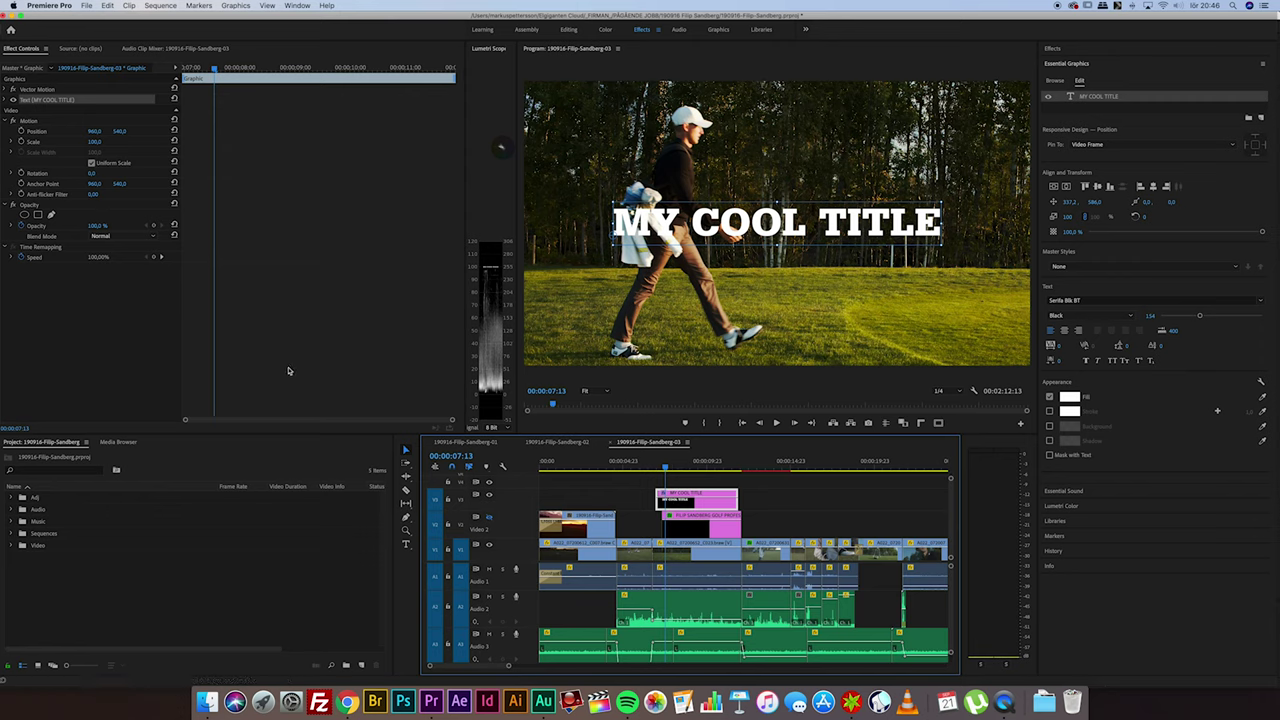
left_click(51, 214)
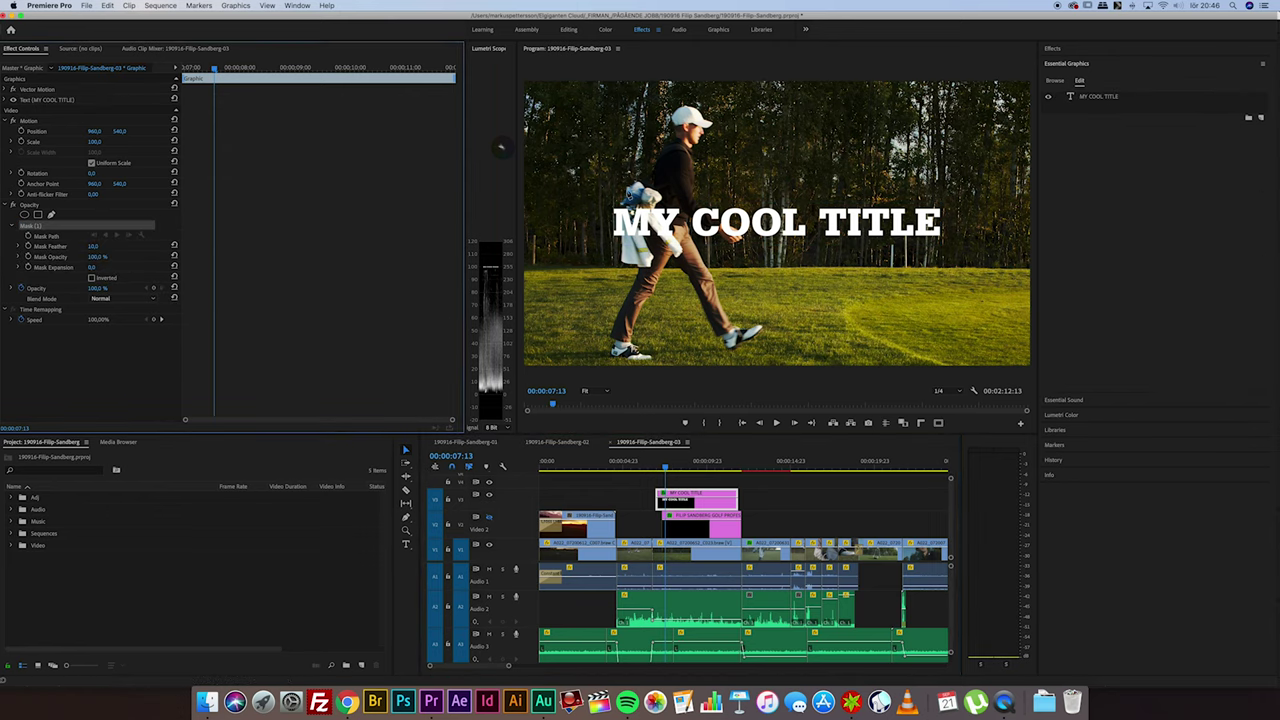
left_click(628, 195)
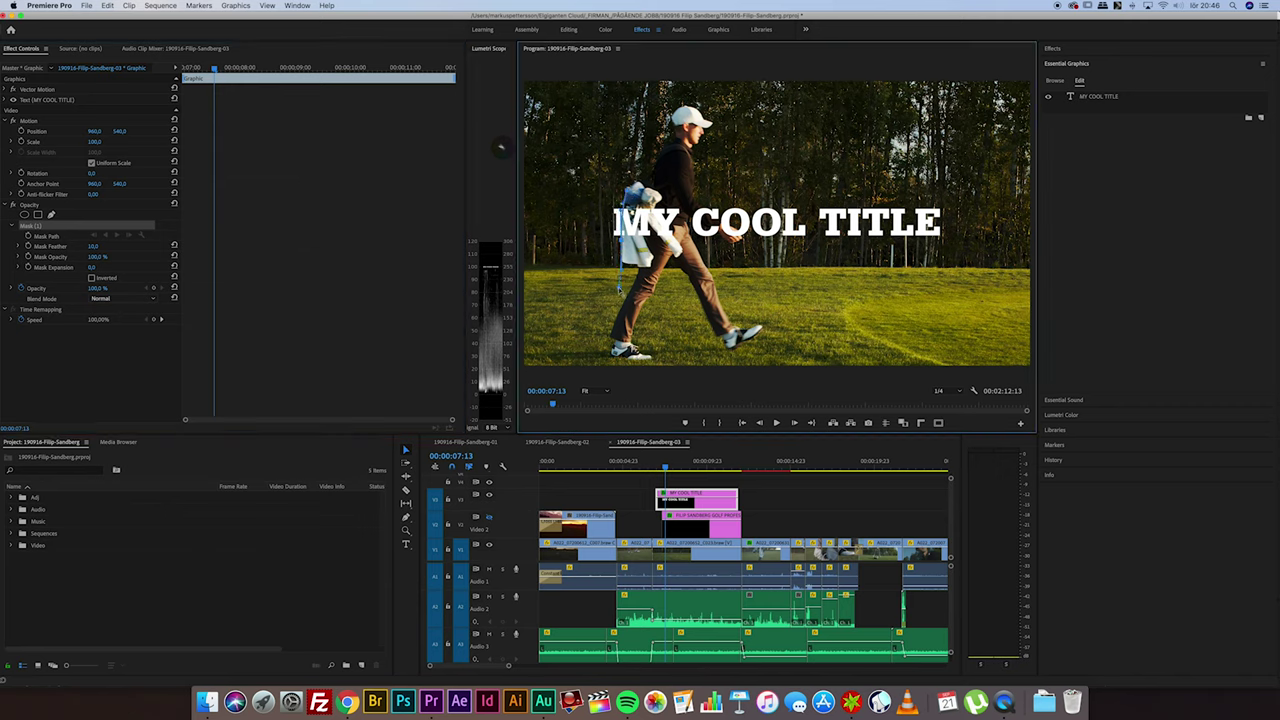
left_click(544, 297)
left_click(530, 173)
left_click(561, 148)
left_click(607, 150)
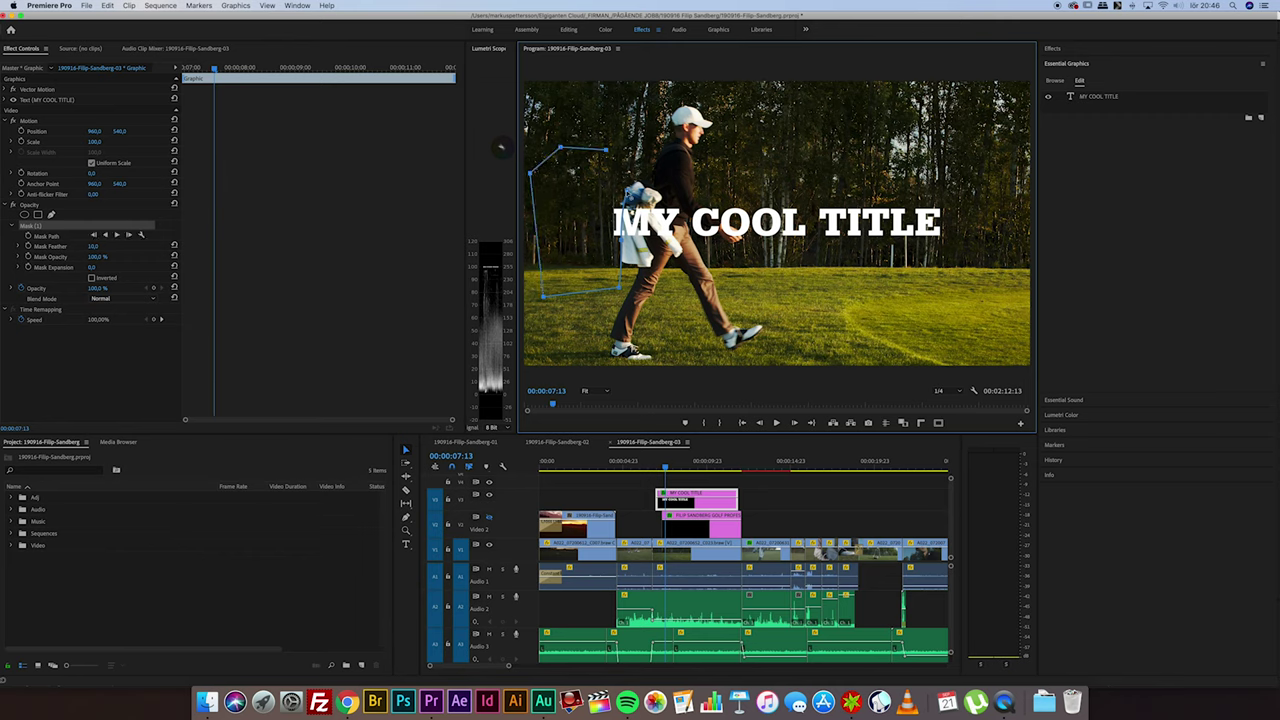
left_click(627, 193)
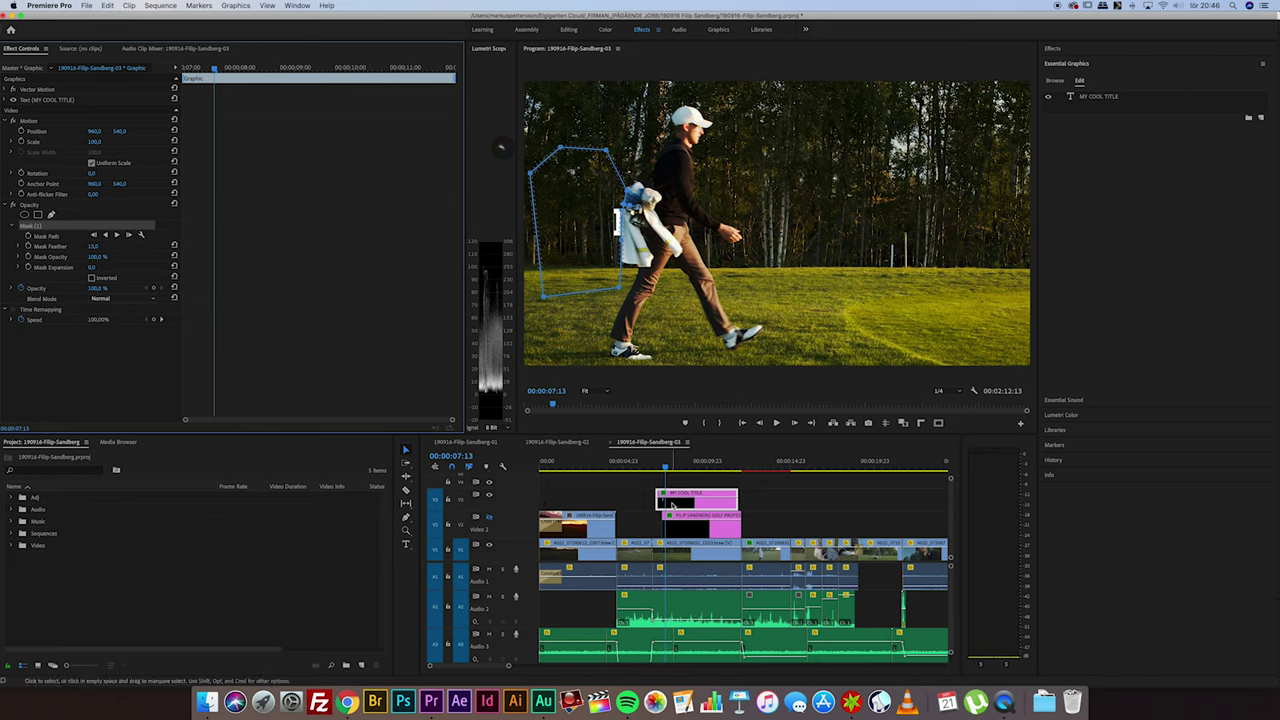
Try to reshape the title mask's front edge towards the golfer at 00:00:07:16 without keyframes, and revert the change.
left_click(670, 503)
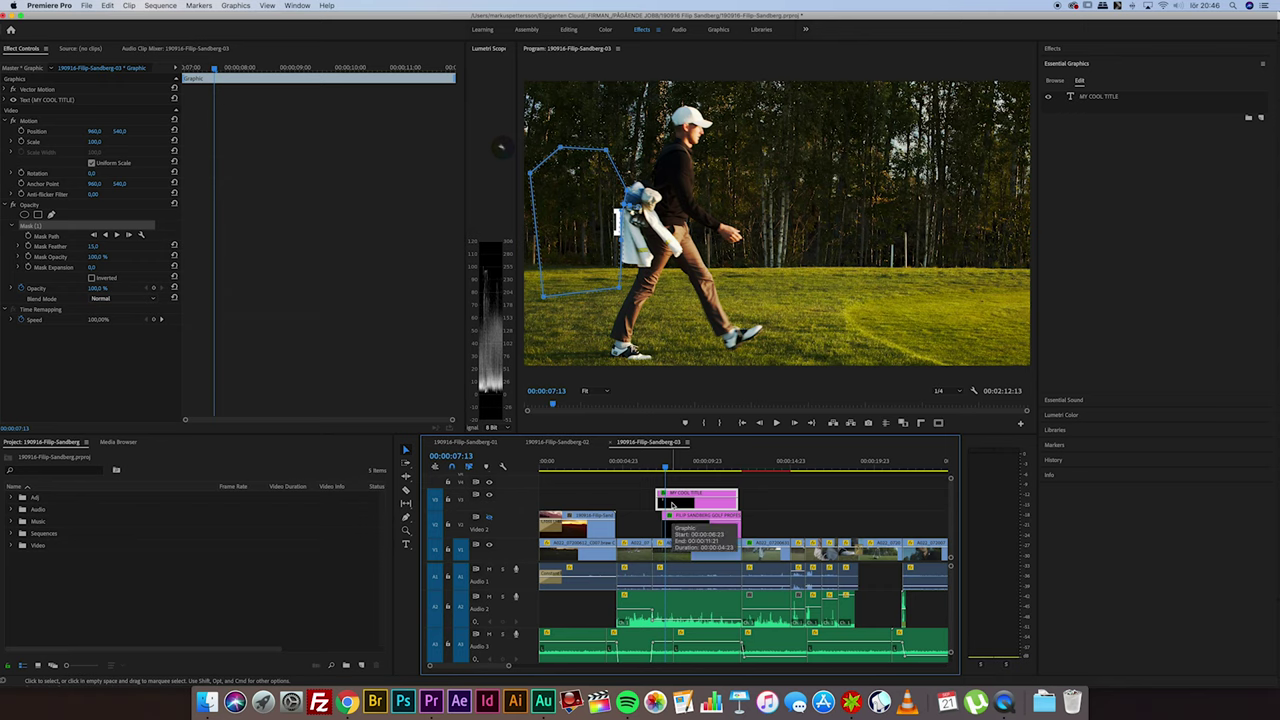
key("space")
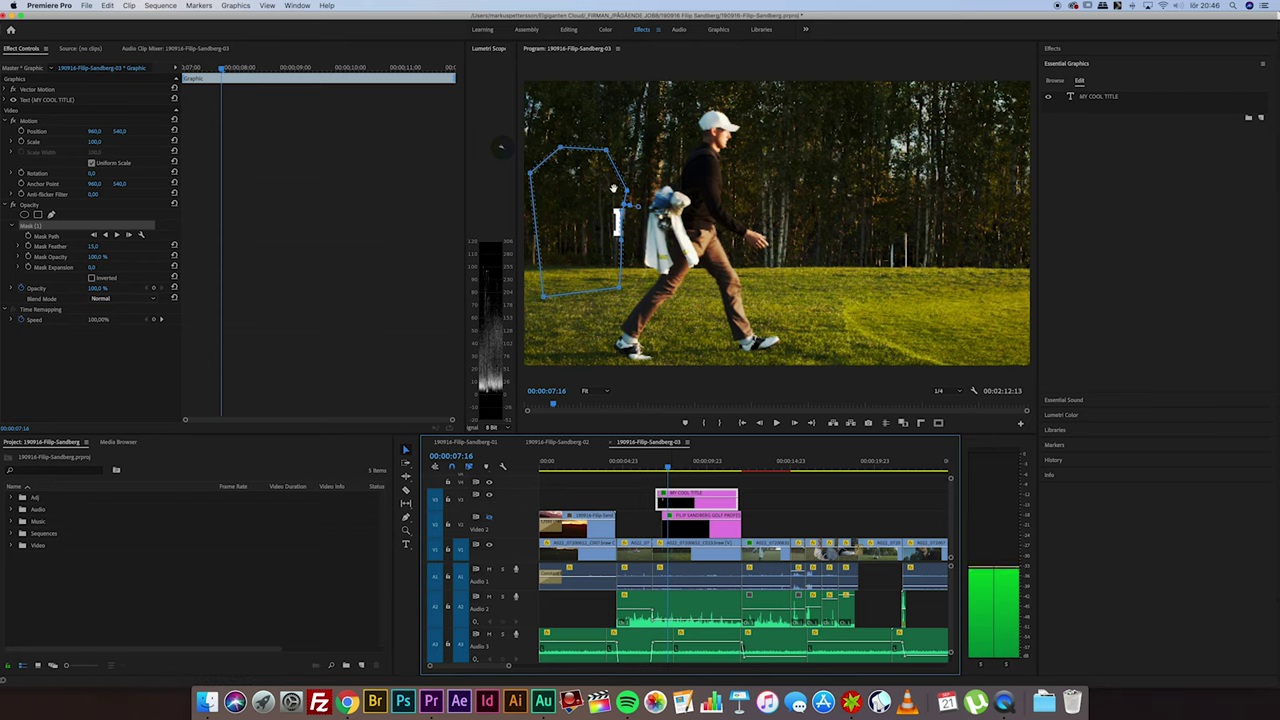
key("space")
left_click_drag(630, 196, 660, 200)
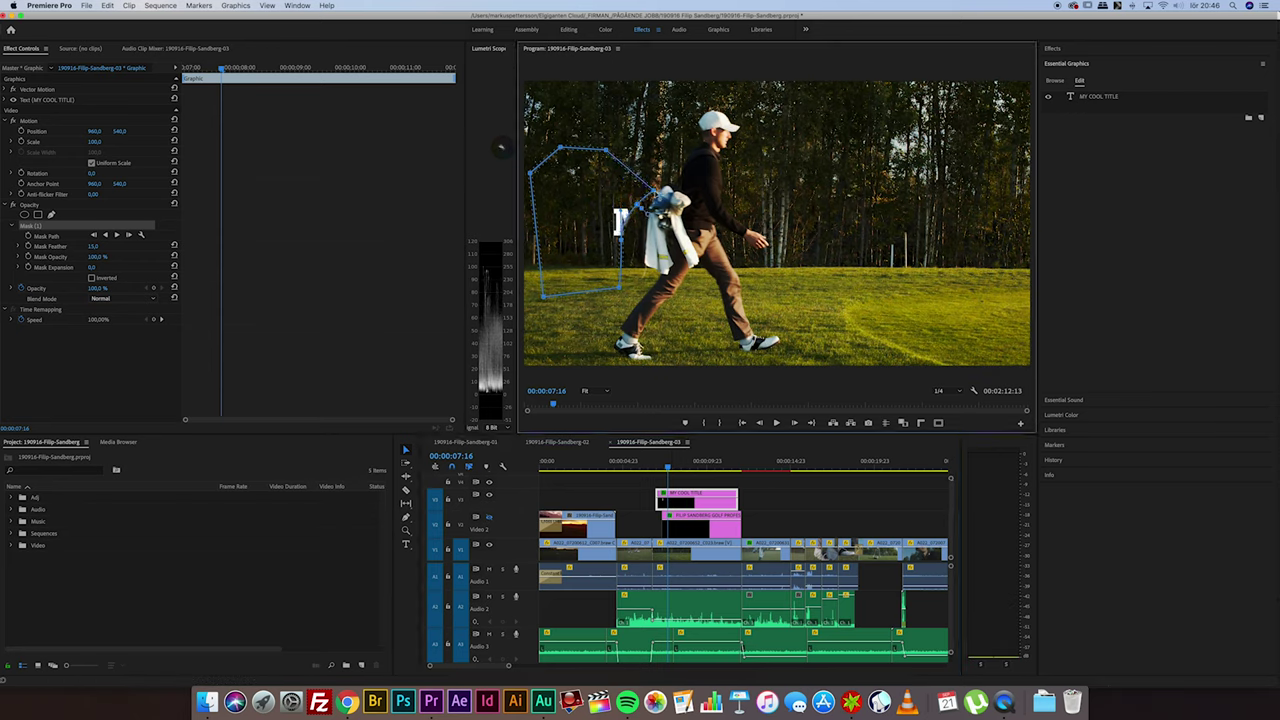
left_click_drag(623, 242, 646, 244)
left_click_drag(660, 192, 627, 193)
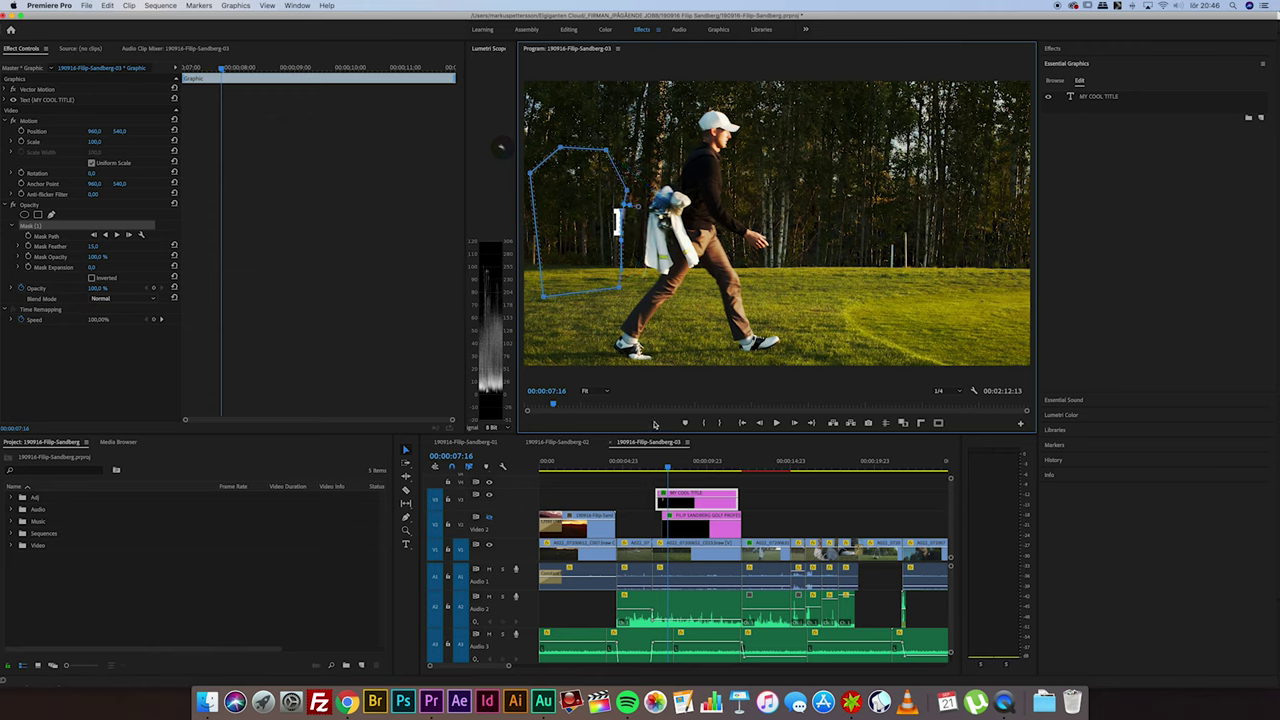
Go back three frames to 00:00:07:13 and turn on Mask Path animation for the title's opacity mask.
left_click(685, 504)
key("Left")
key("Left")
key("Left")
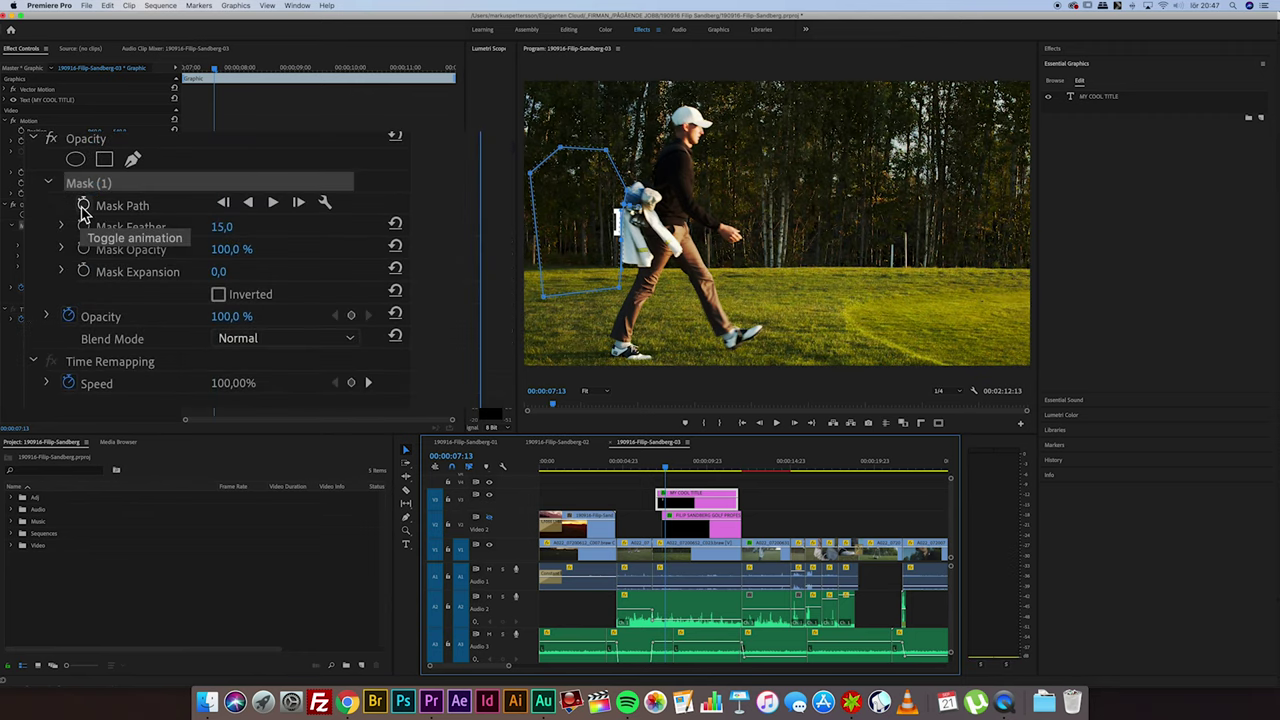
left_click(84, 206)
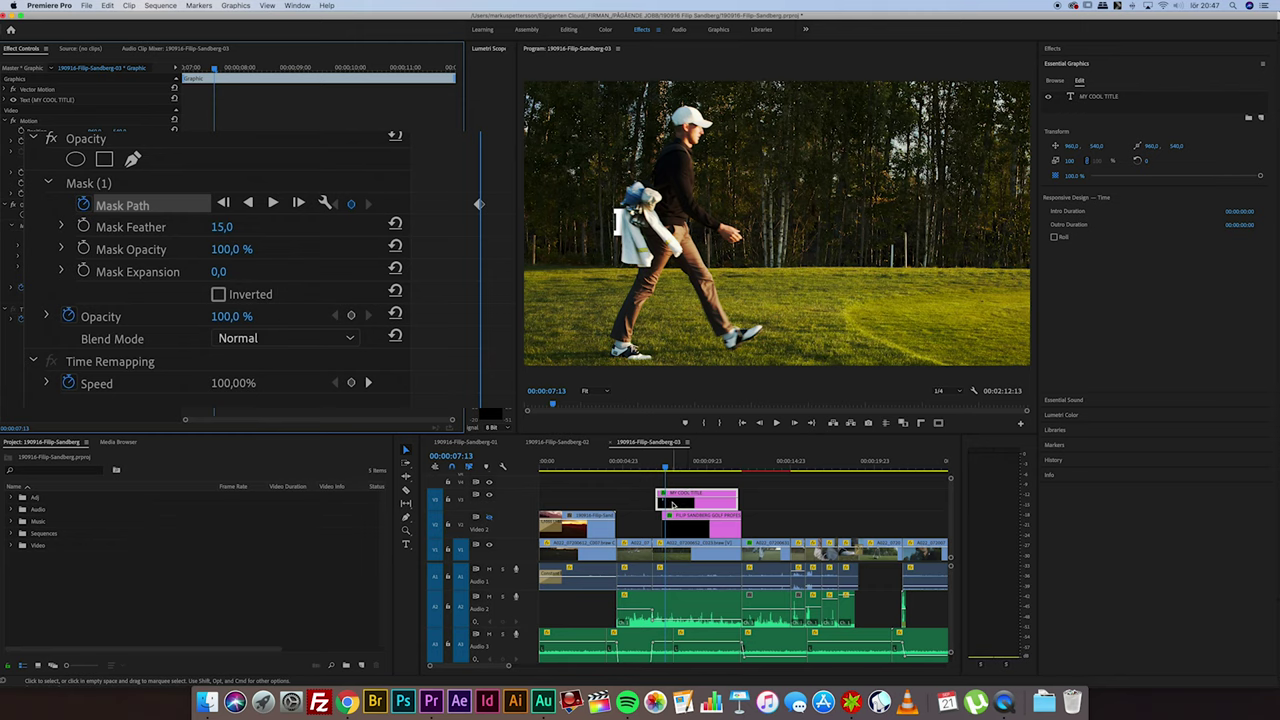
At 00:00:07:16, reshape the front edge of the title mask to follow the golfer's back and reveal the "M".
left_click(672, 503)
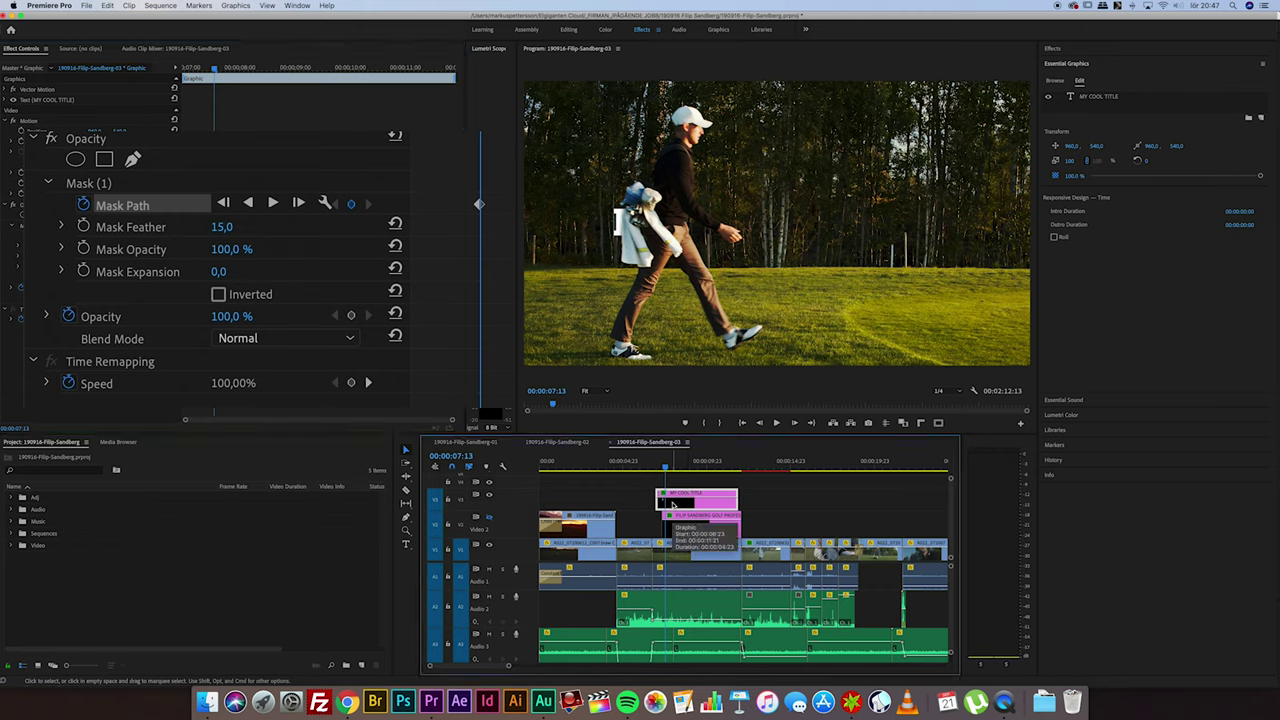
key("space")
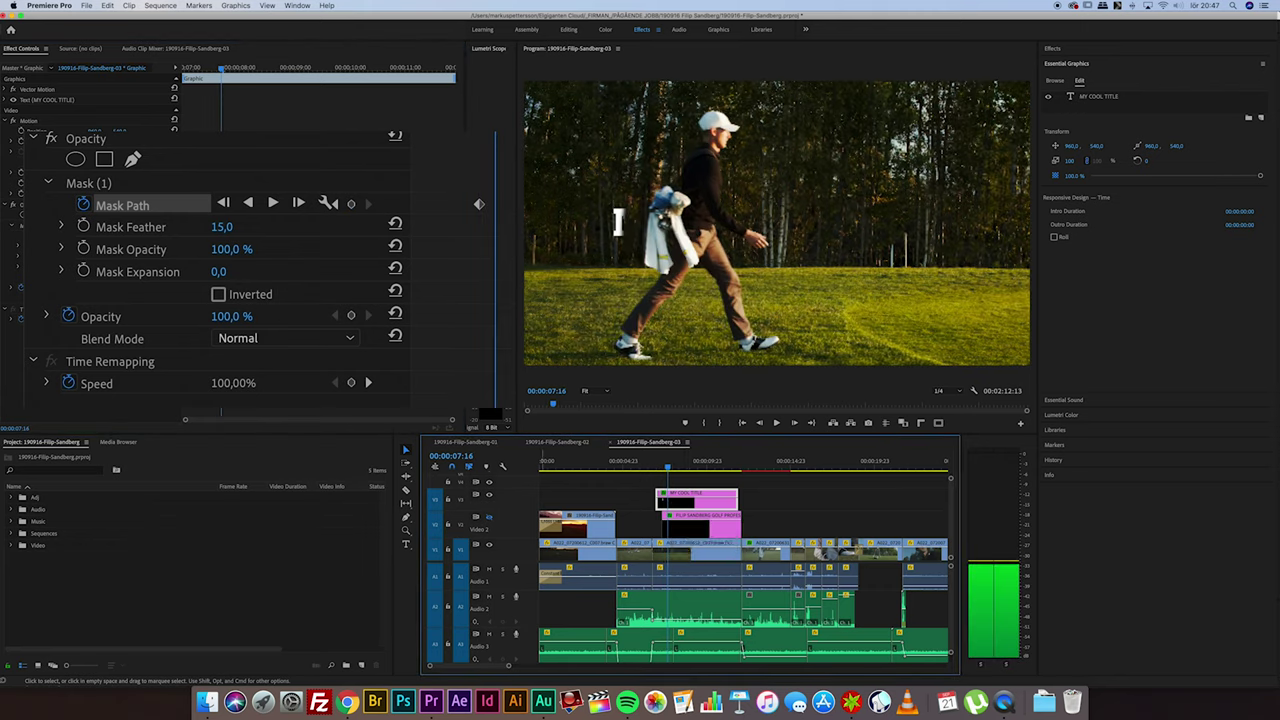
left_click(93, 187)
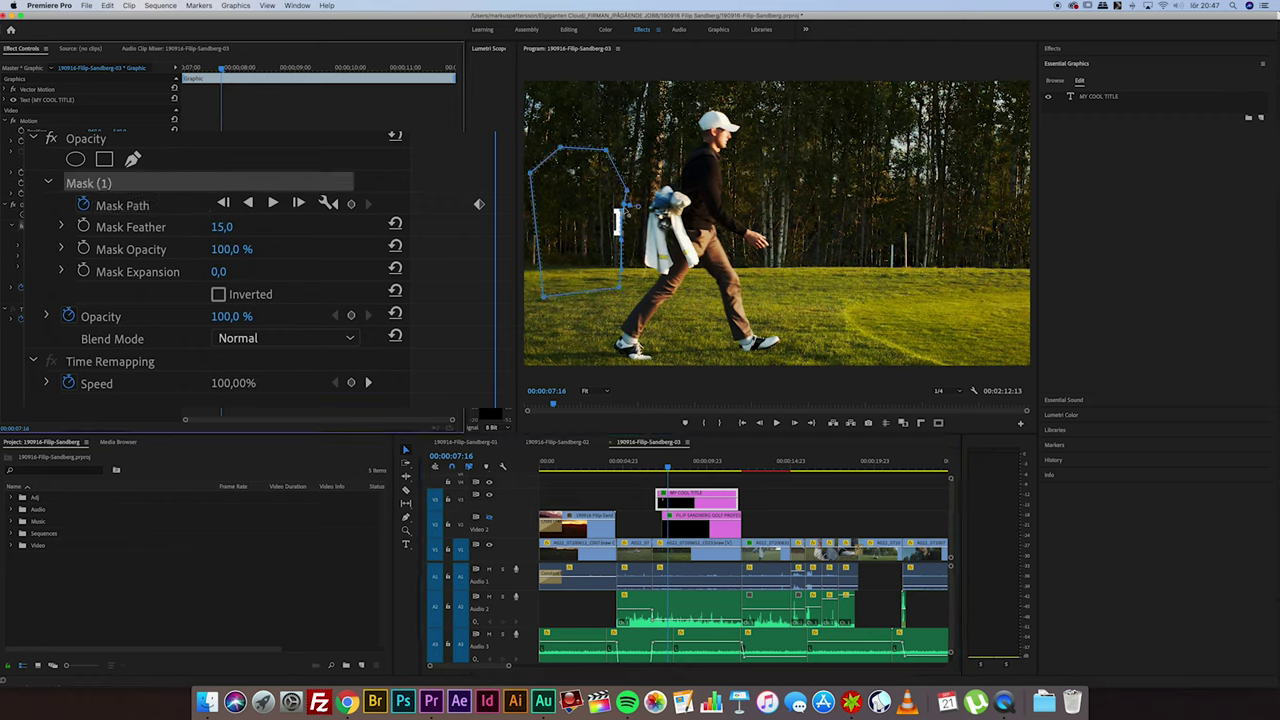
left_click_drag(629, 198, 655, 190)
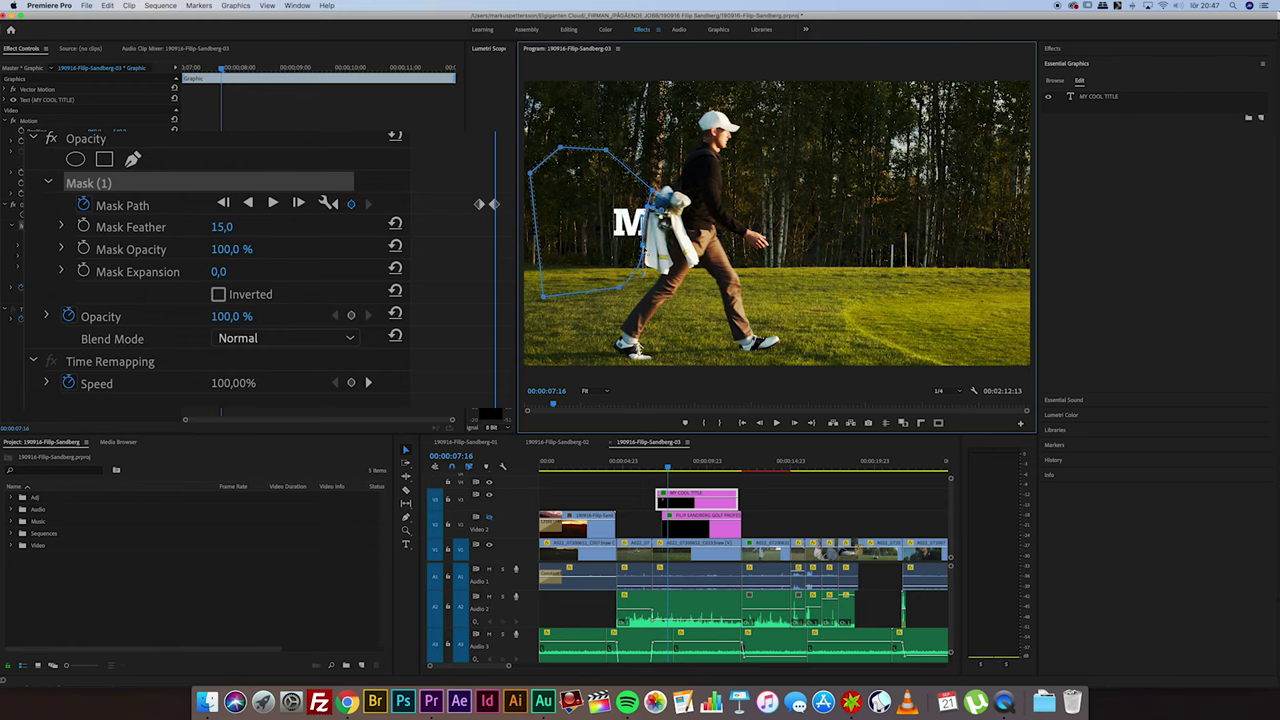
left_click_drag(621, 291, 641, 296)
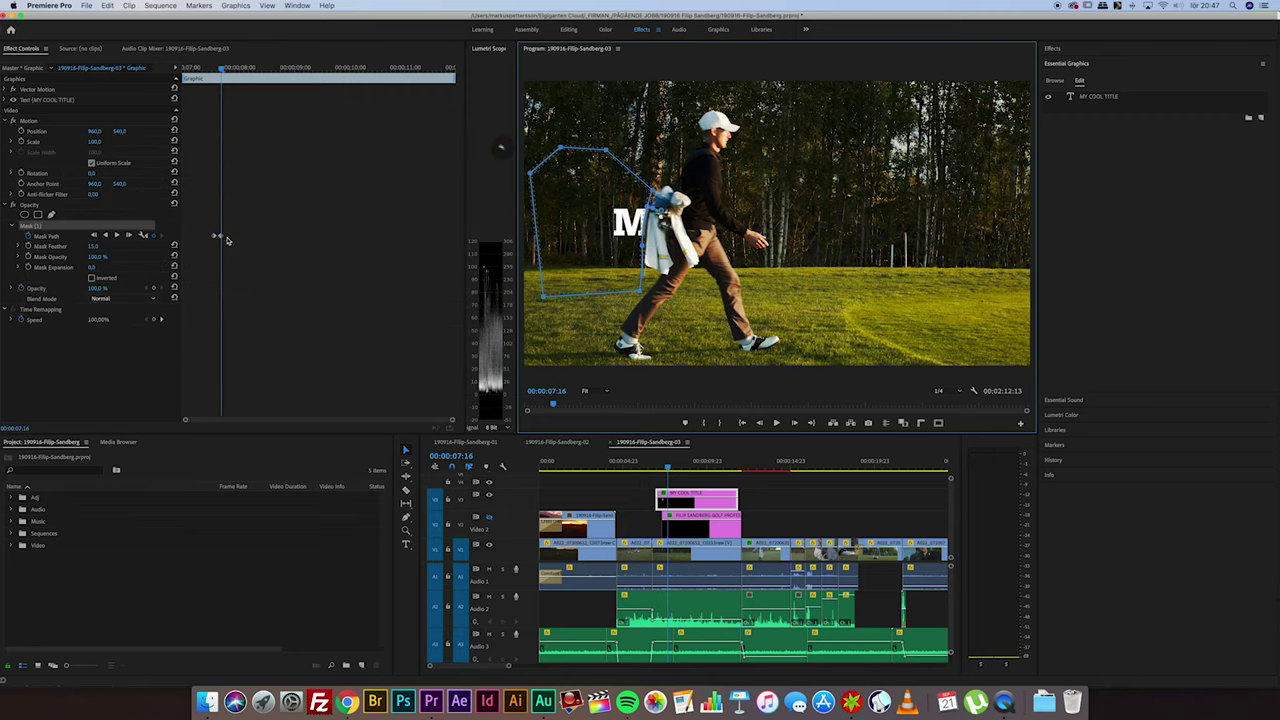
At 00:00:07:19, reshape the title mask's front edge to follow the golfer's back and bag, revealing "MY".
left_click(676, 503)
key("space")
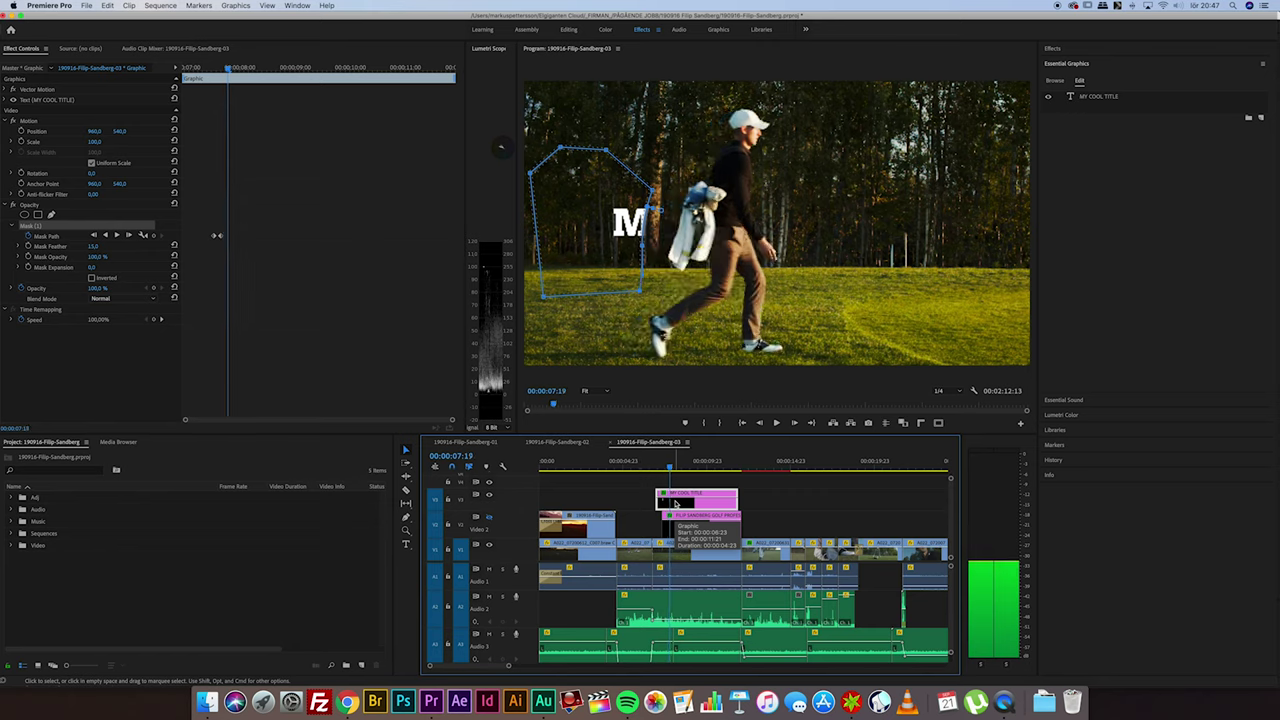
left_click_drag(652, 191, 688, 180)
left_click_drag(644, 246, 664, 259)
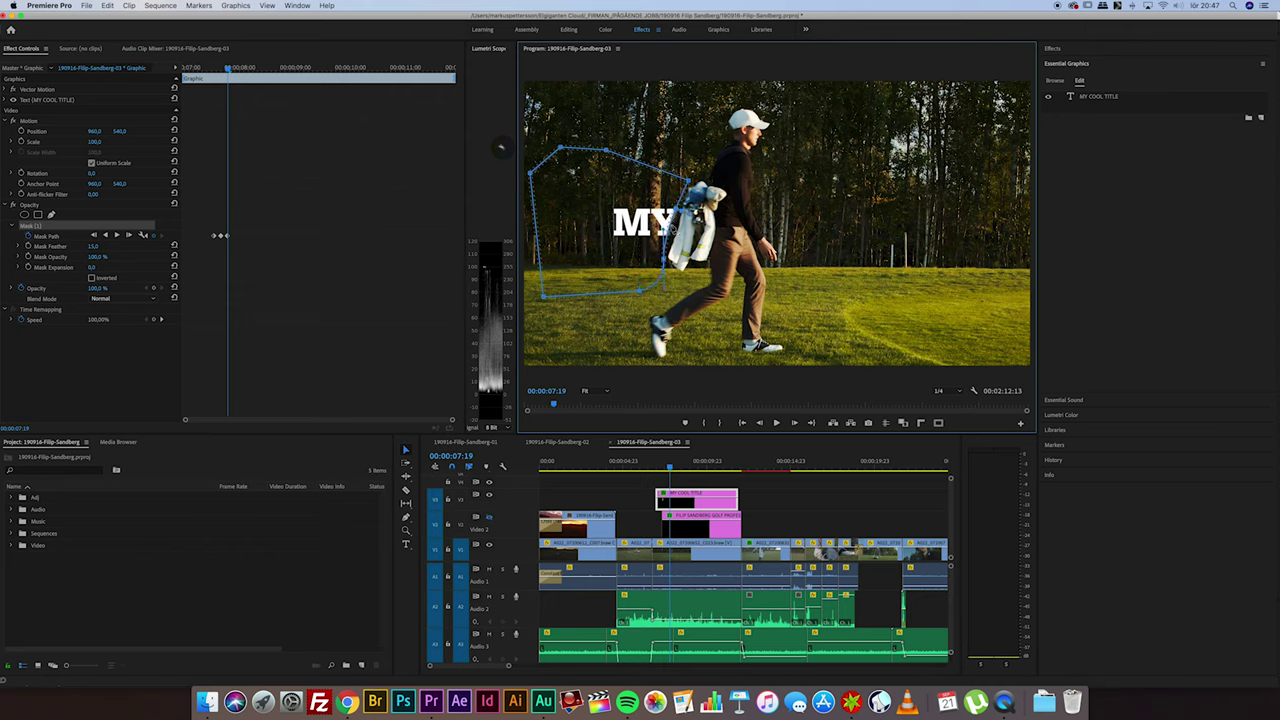
left_click_drag(676, 208, 686, 196)
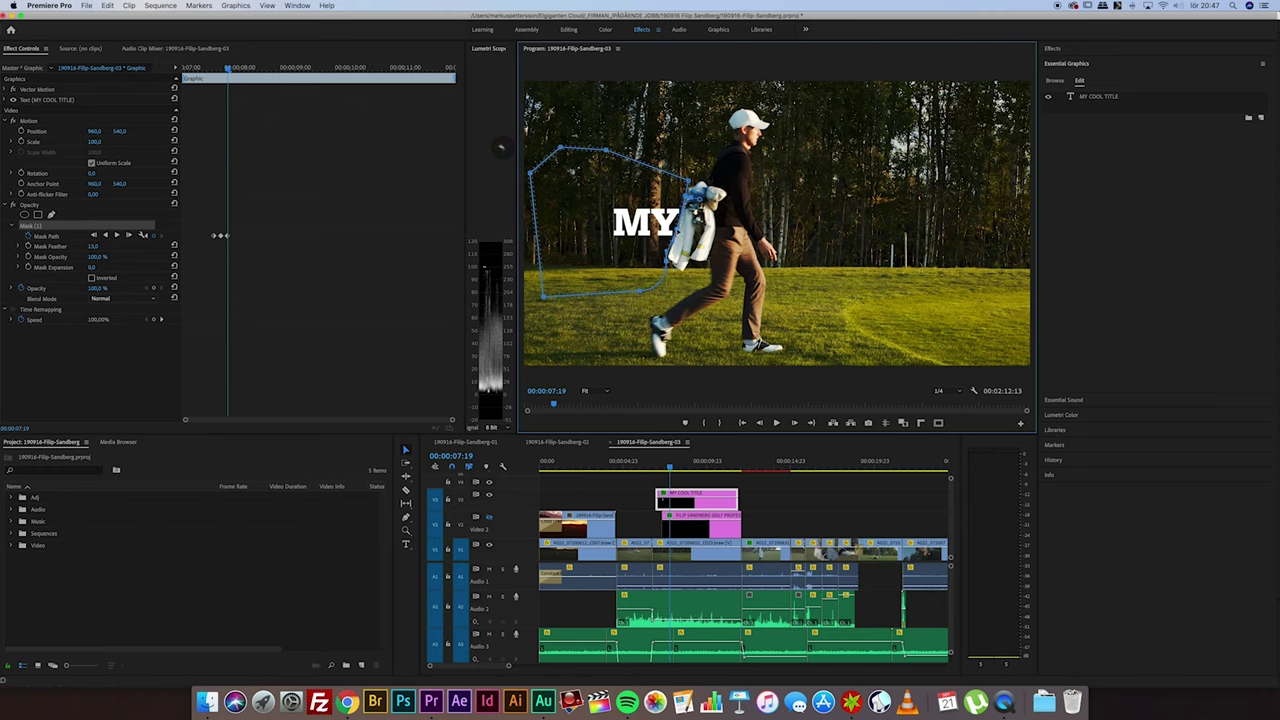
At 00:00:07:23, move the mask's front edge points up to the golfer's bag to reveal the start of "COOL".
left_click(676, 507)
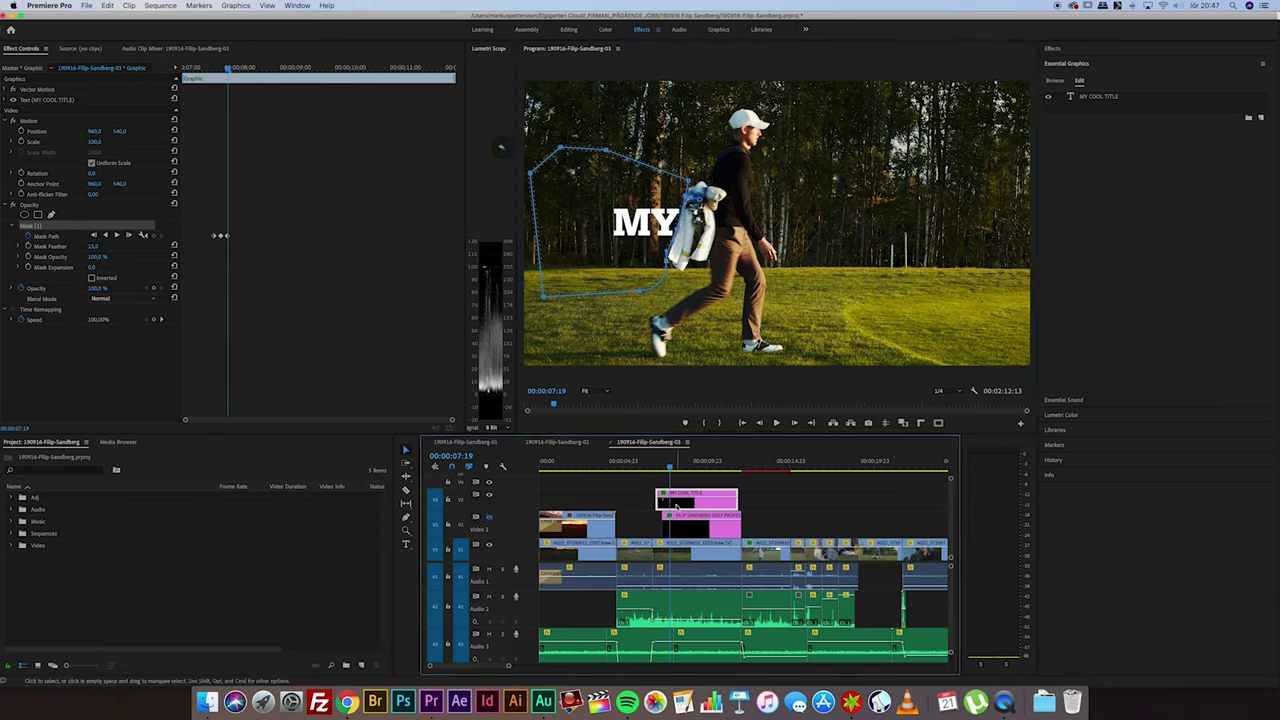
key("space")
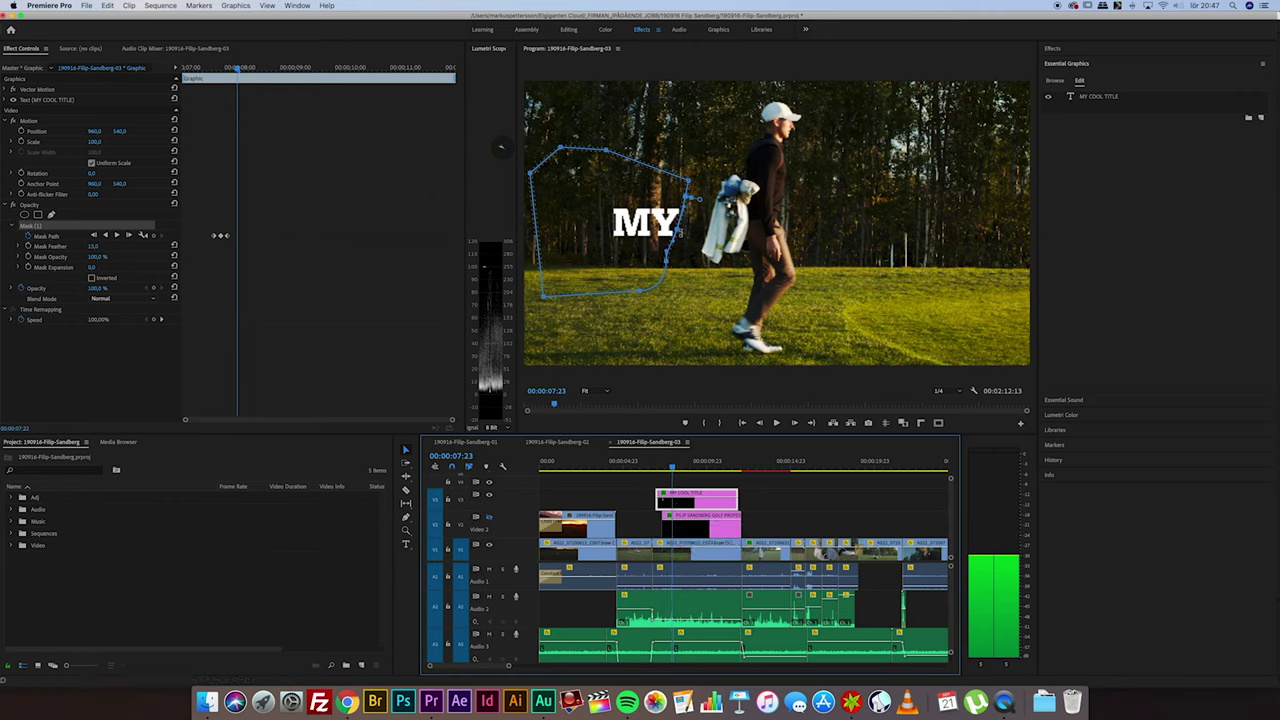
left_click_drag(681, 232, 708, 234)
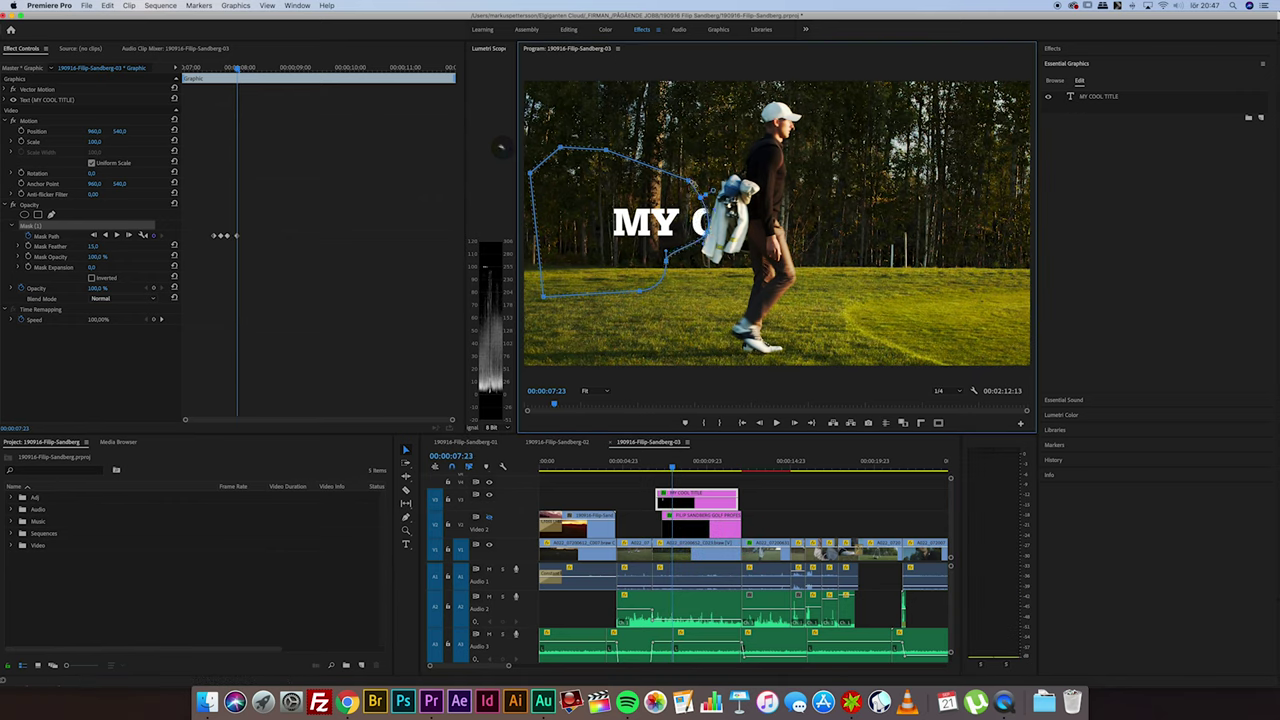
left_click_drag(692, 186, 724, 166)
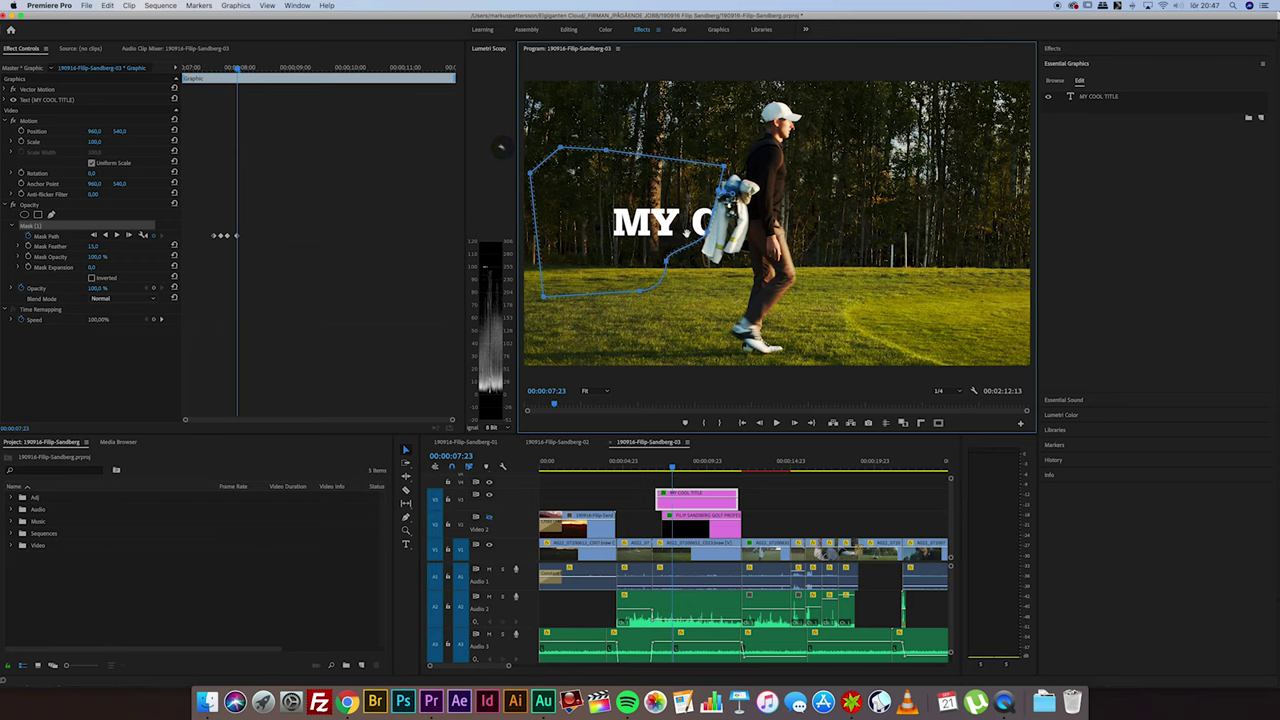
left_click_drag(666, 262, 698, 277)
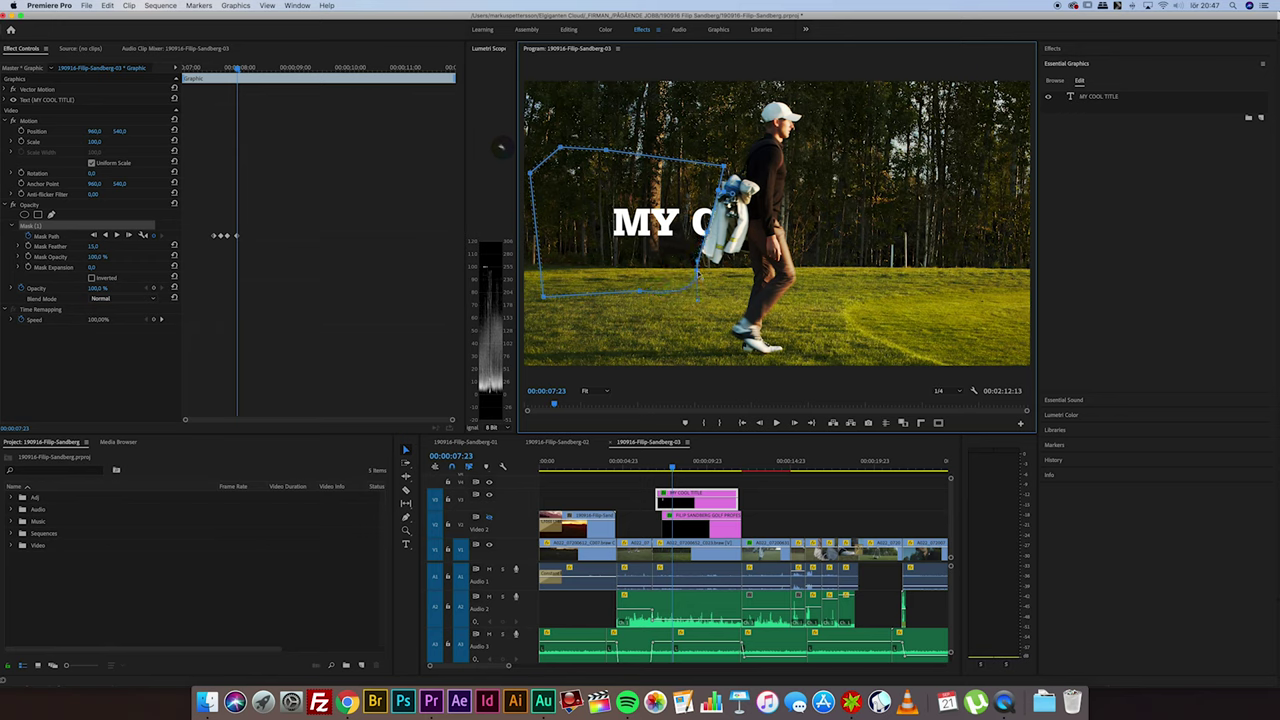
Keep reshaping the mask behind the golfer every few frames from 00:00:08:02 to 00:00:09:05 until MY COOL TITLE is fully revealed.
left_click(684, 507)
key("space")
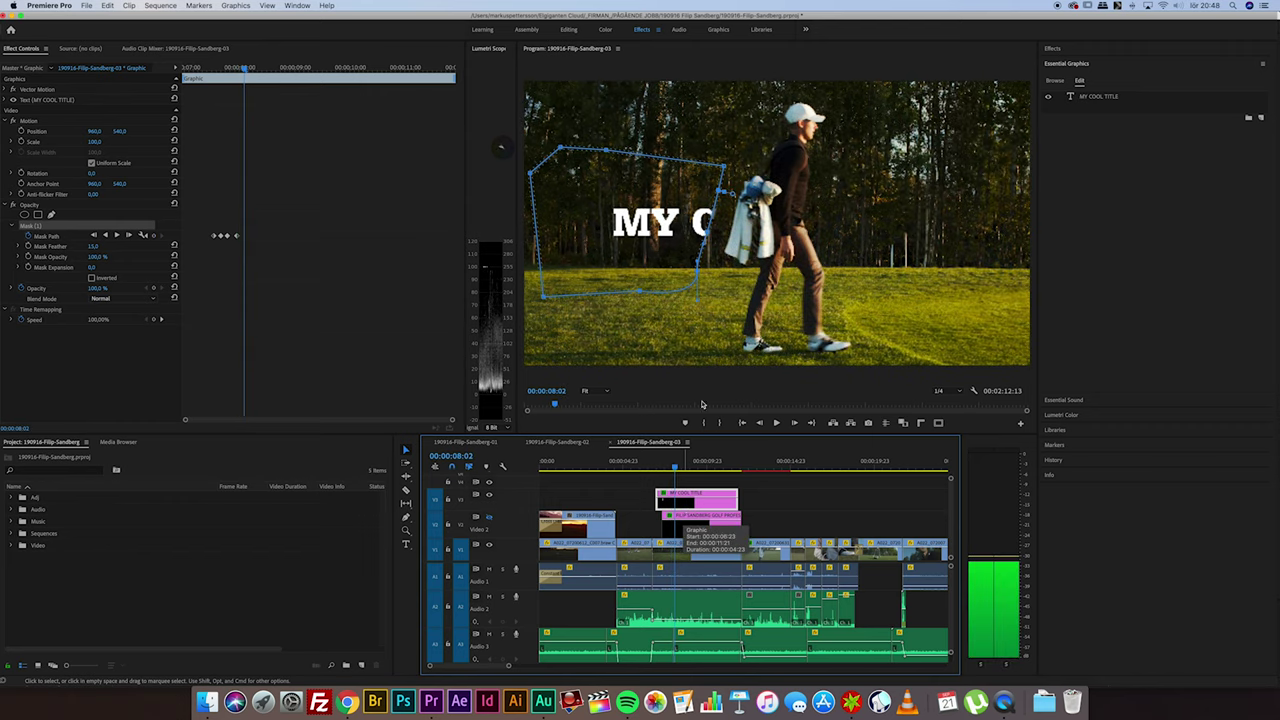
left_click_drag(722, 166, 815, 154)
left_click(686, 507)
key("Right")
key("Right")
key("Right")
left_click(690, 508)
key("Right")
key("Right")
key("Right")
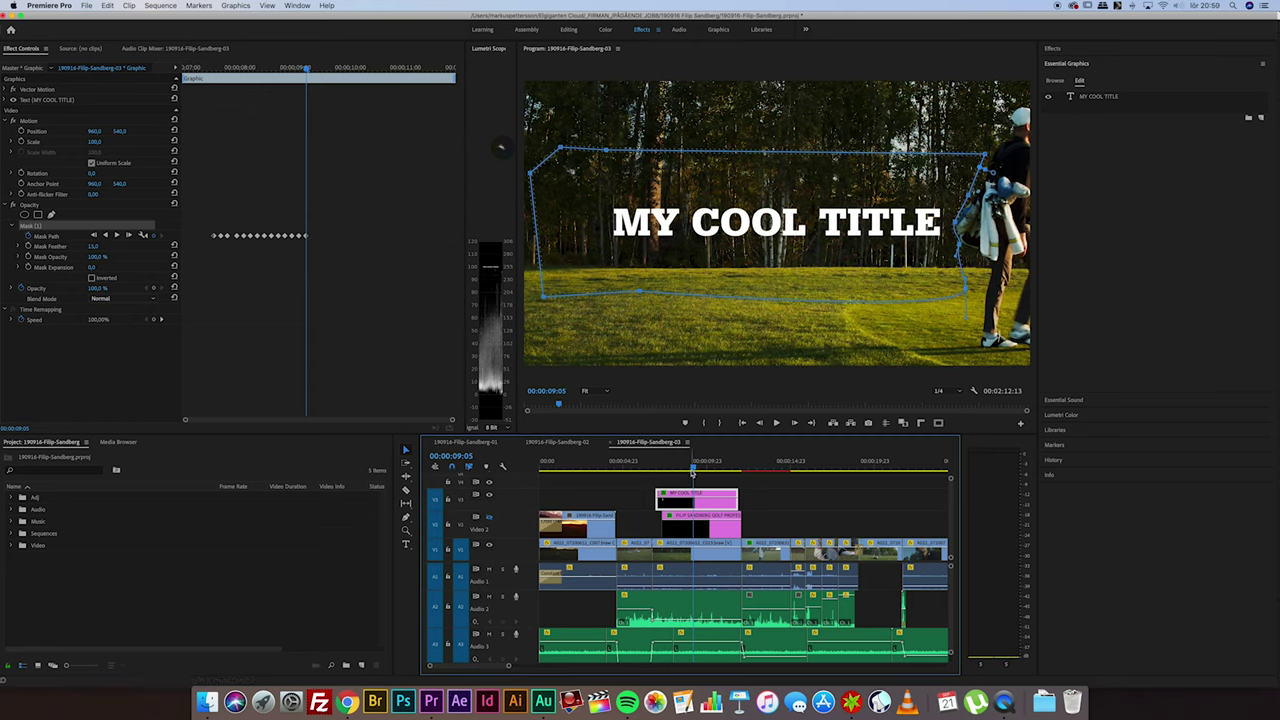
Play back the MY COOL TITLE reveal from 00:00:07:03 and check the mask edge forwards and backwards.
left_click_drag(690, 468, 658, 468)
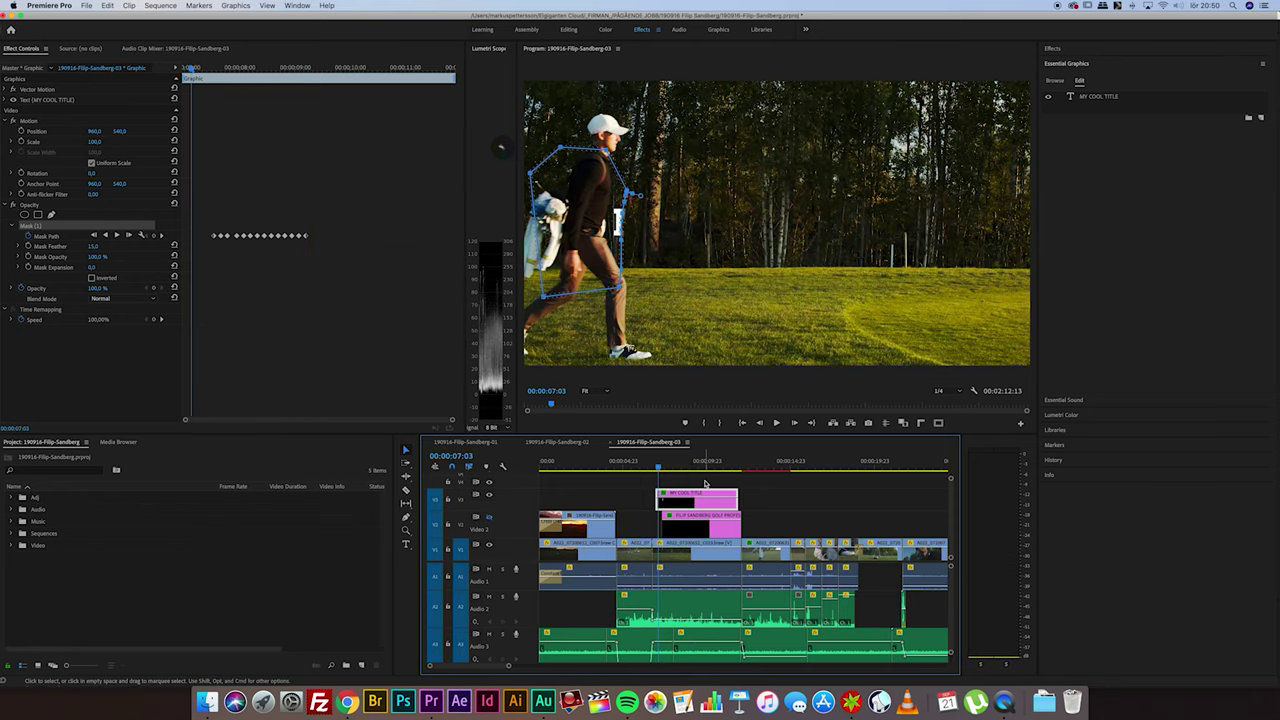
key("space")
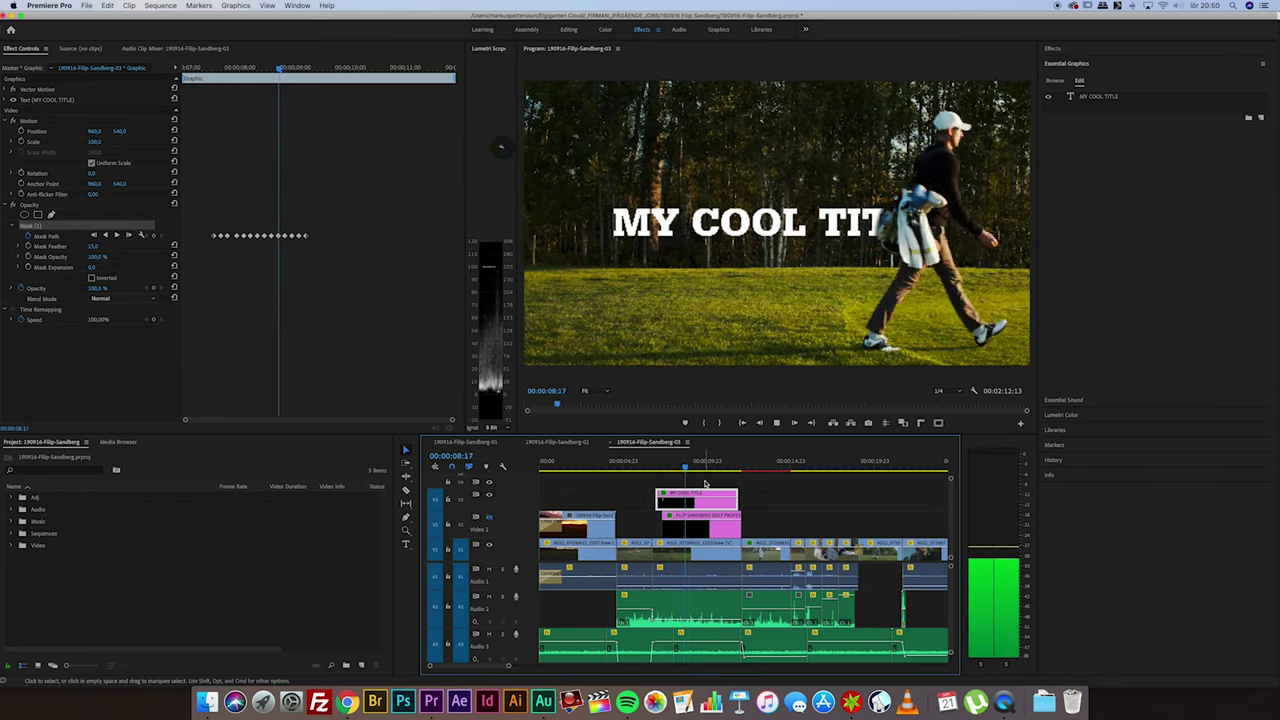
key("space")
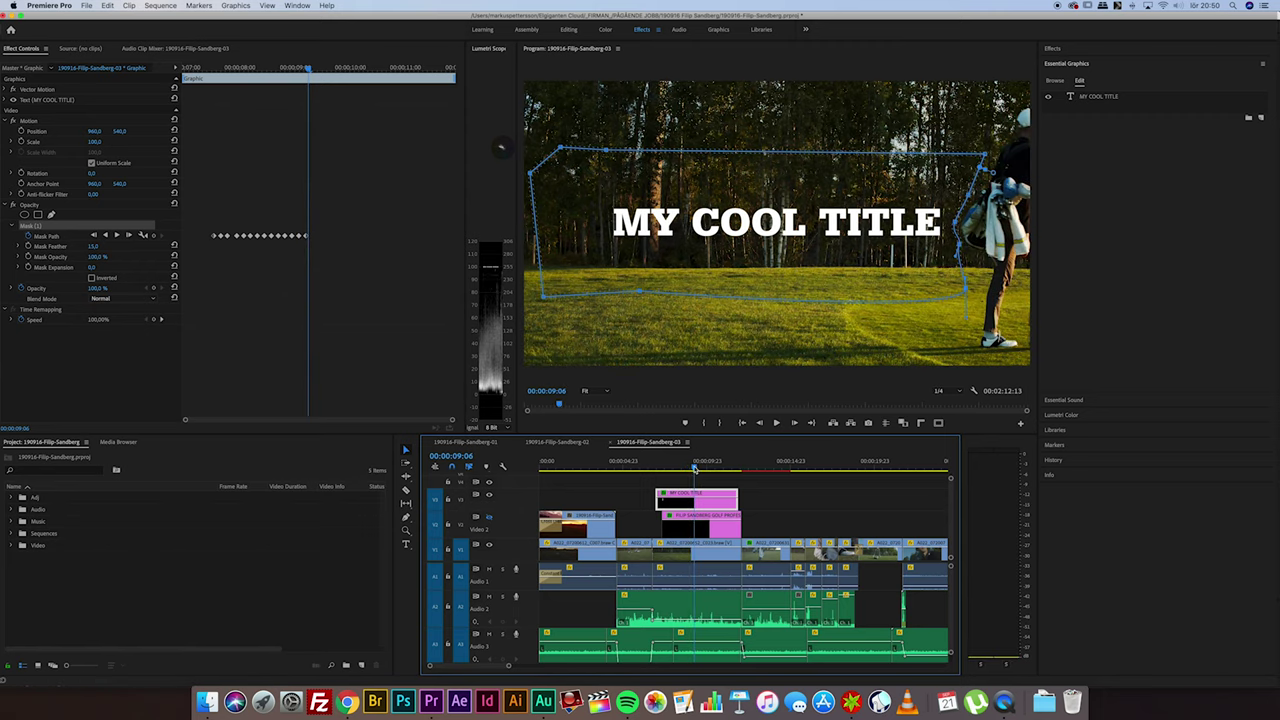
key("j")
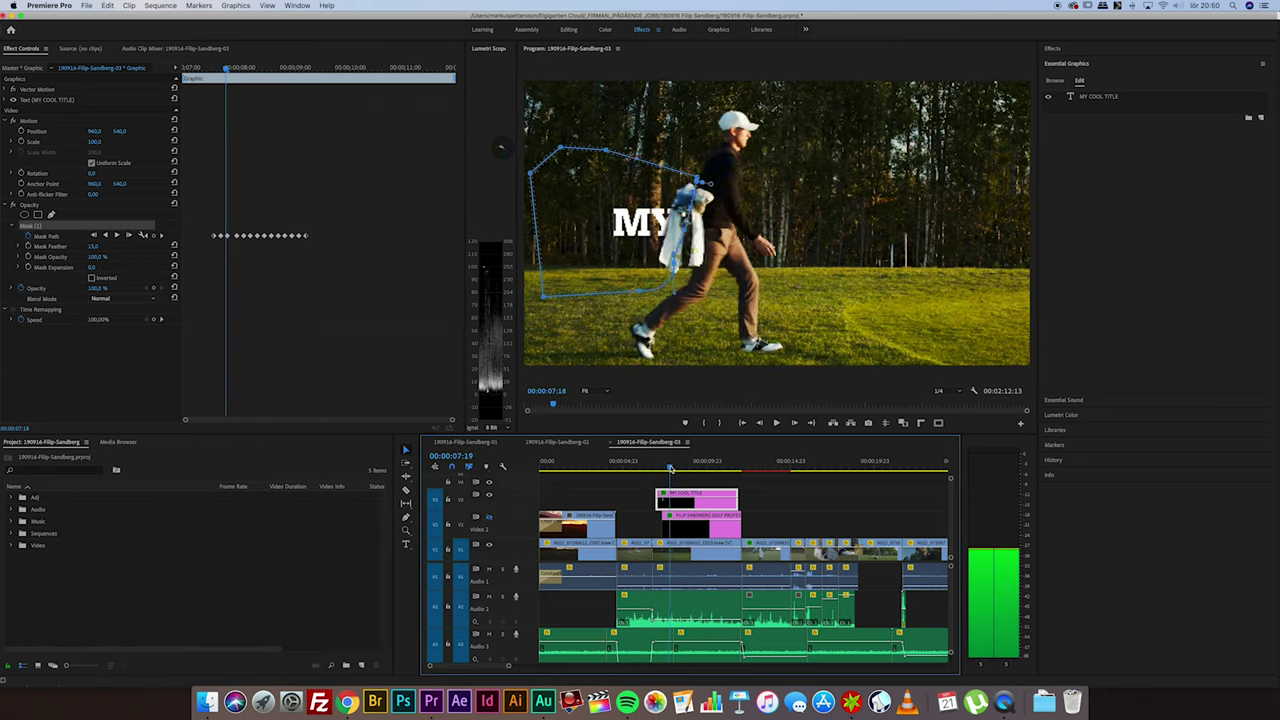
At 00:00:07:08, add a Mask Path keyframe and pull the mask's front edge back behind the golfer's bag to hide the title.
left_click_drag(670, 468, 661, 468)
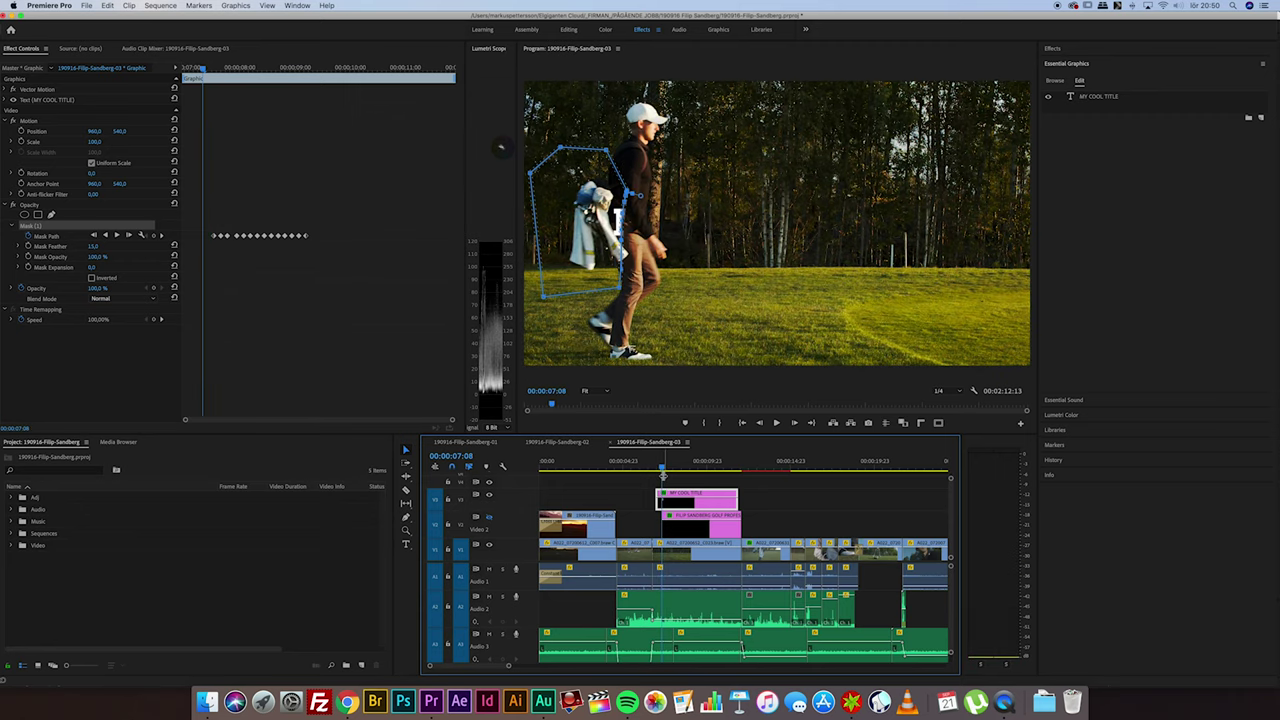
left_click(154, 236)
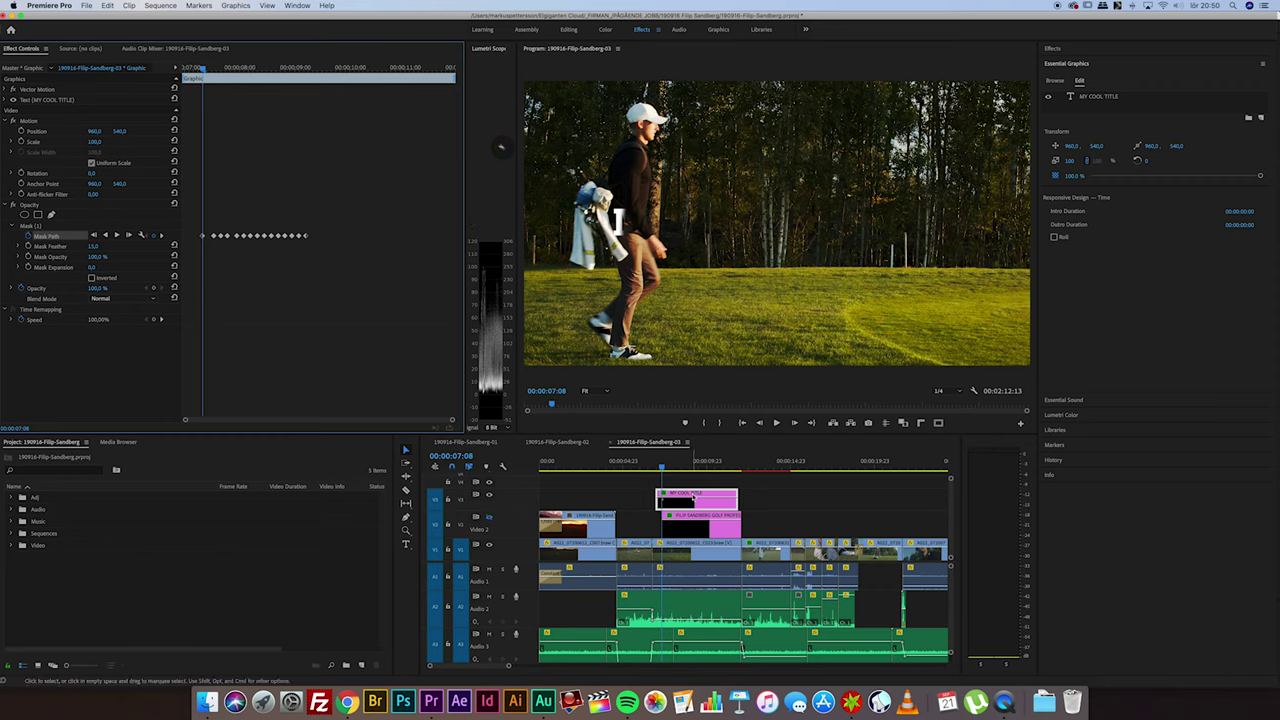
left_click(679, 506)
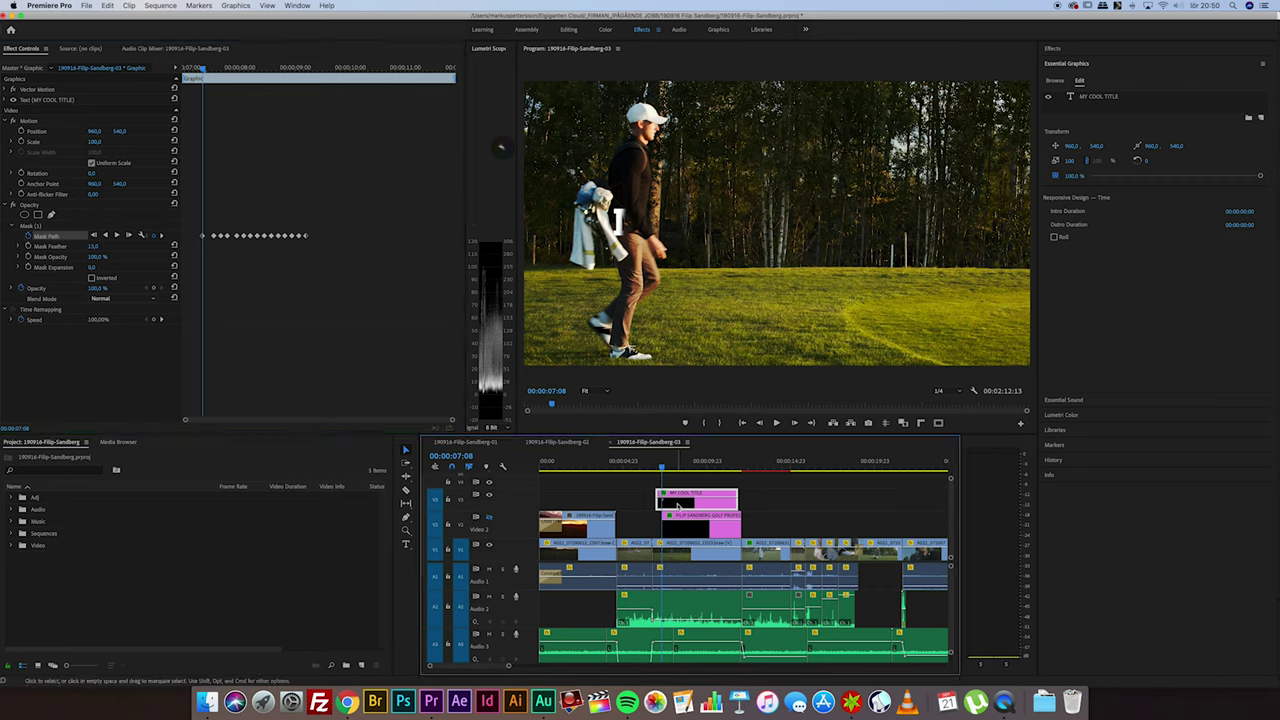
left_click(27, 227)
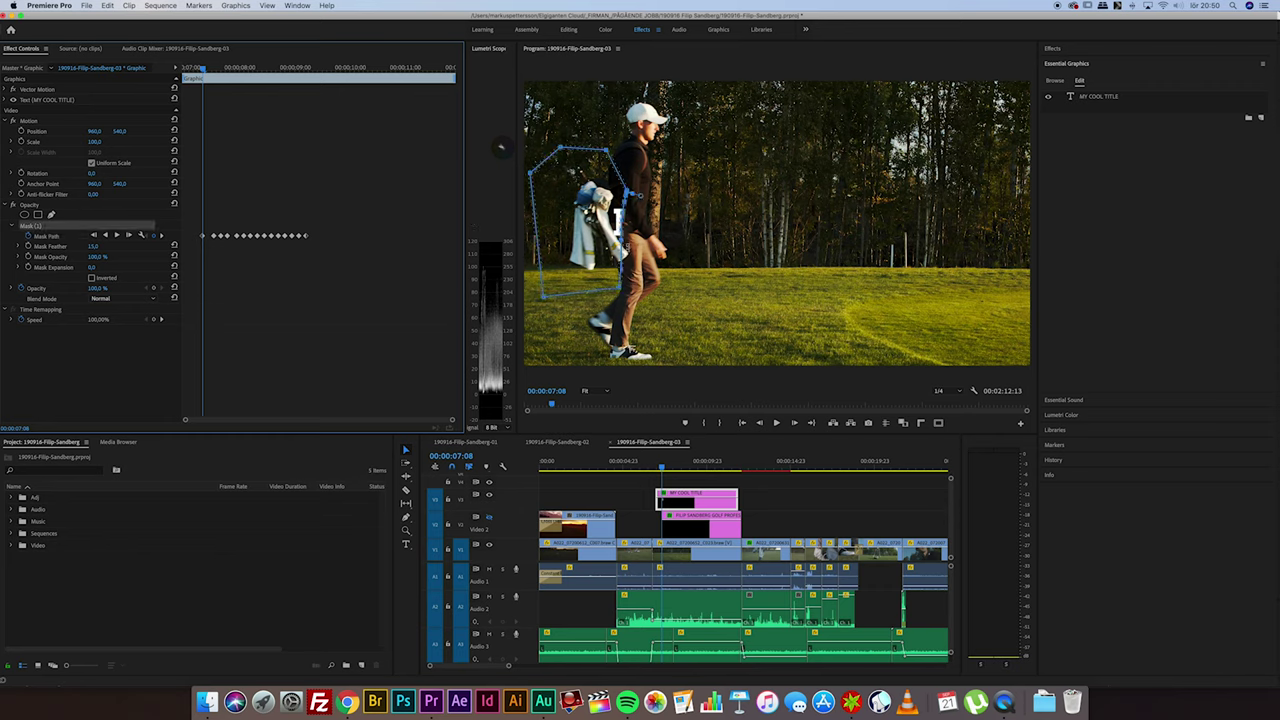
left_click_drag(622, 245, 577, 242)
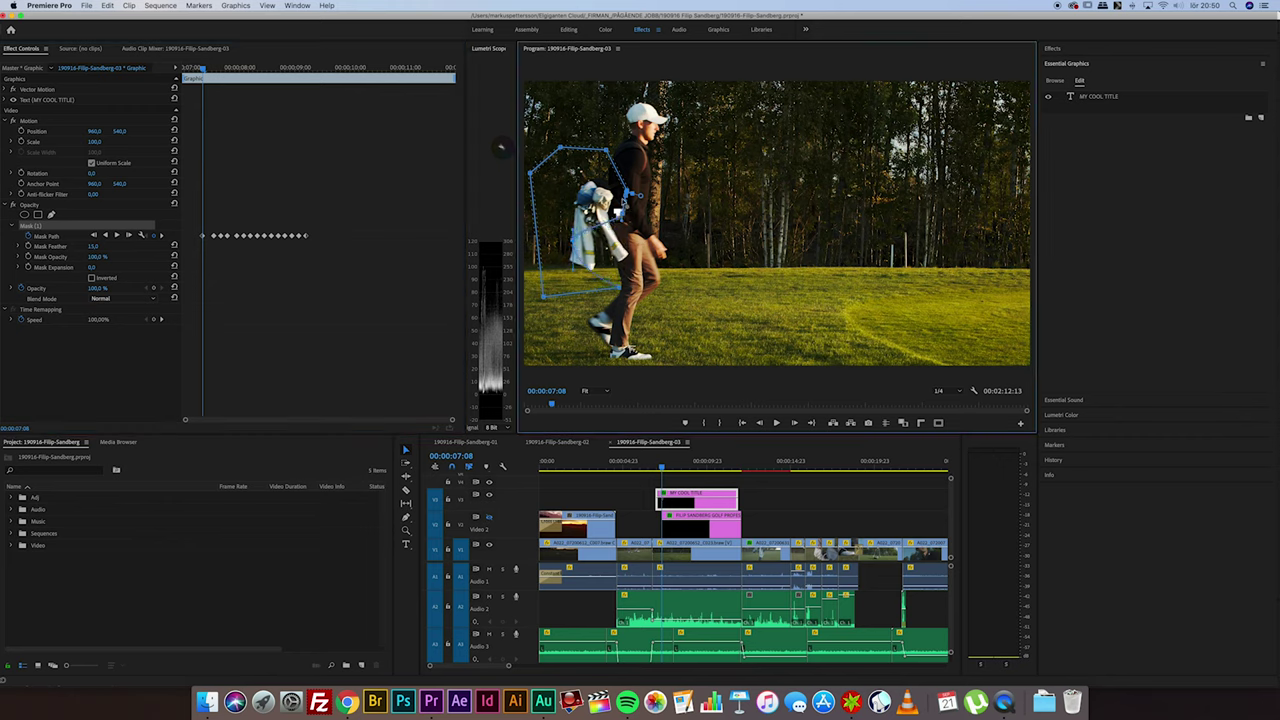
left_click_drag(627, 200, 583, 194)
left_click_drag(572, 194, 569, 174)
key("space")
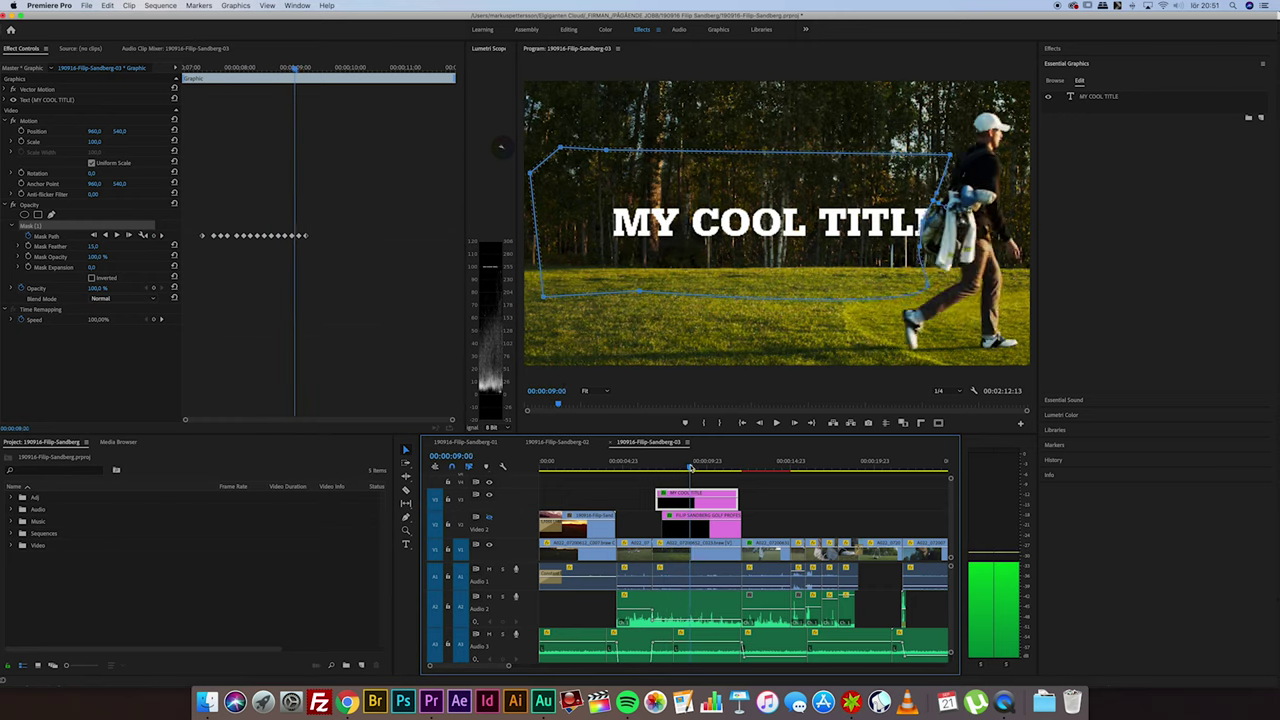
At 00:00:08:23, change the title text to "MY VIDEO TITLE" and center it horizontally in the frame.
left_click_drag(694, 467, 689, 466)
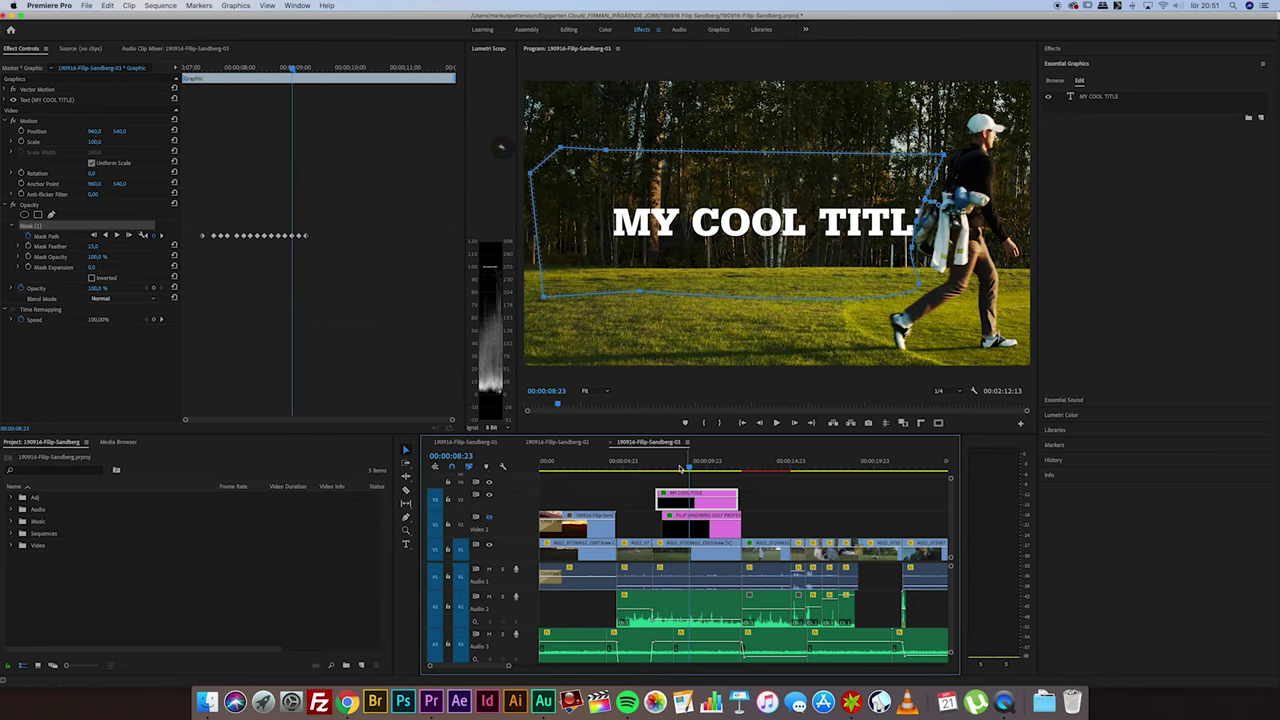
left_click(678, 484)
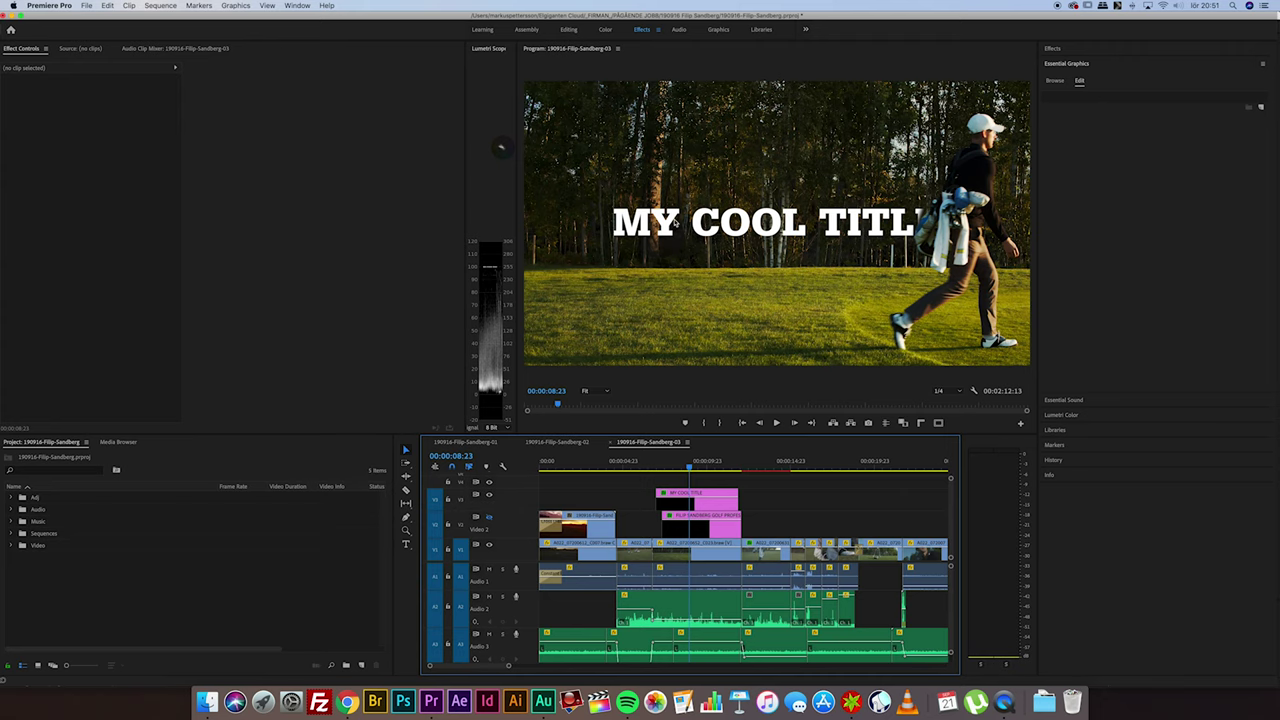
left_click(676, 226)
double_click(733, 219)
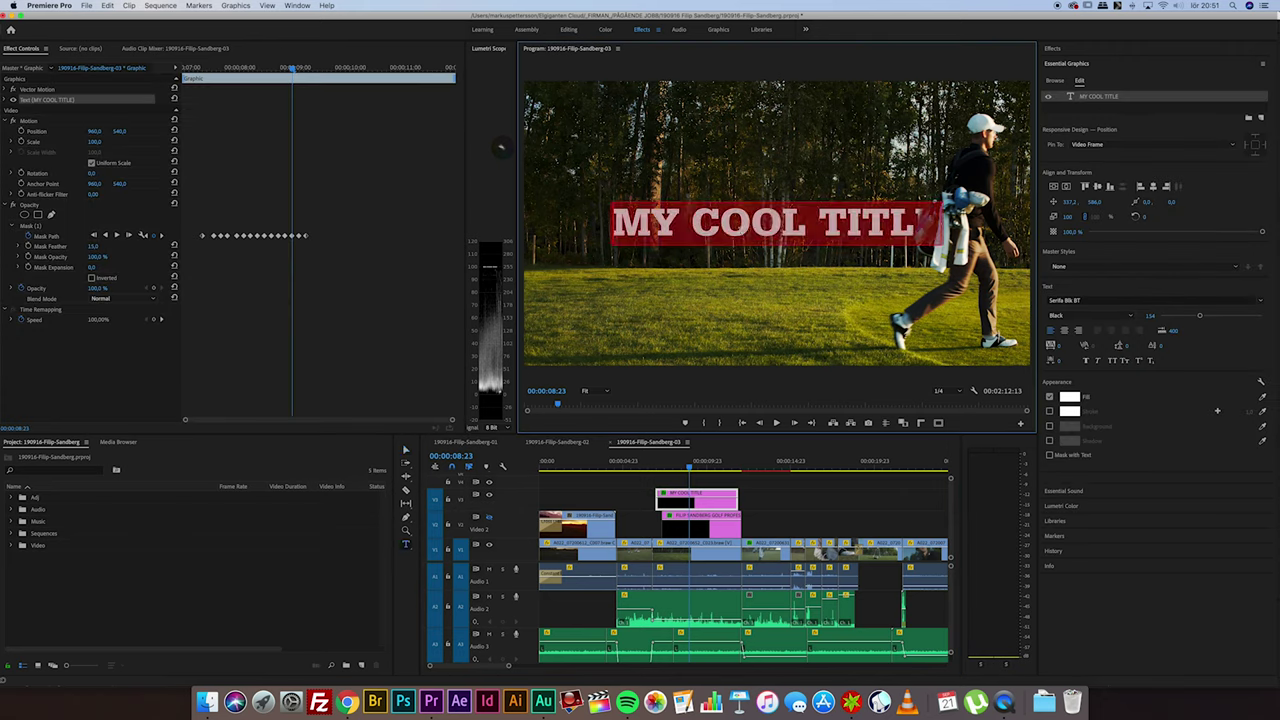
type("MY VID")
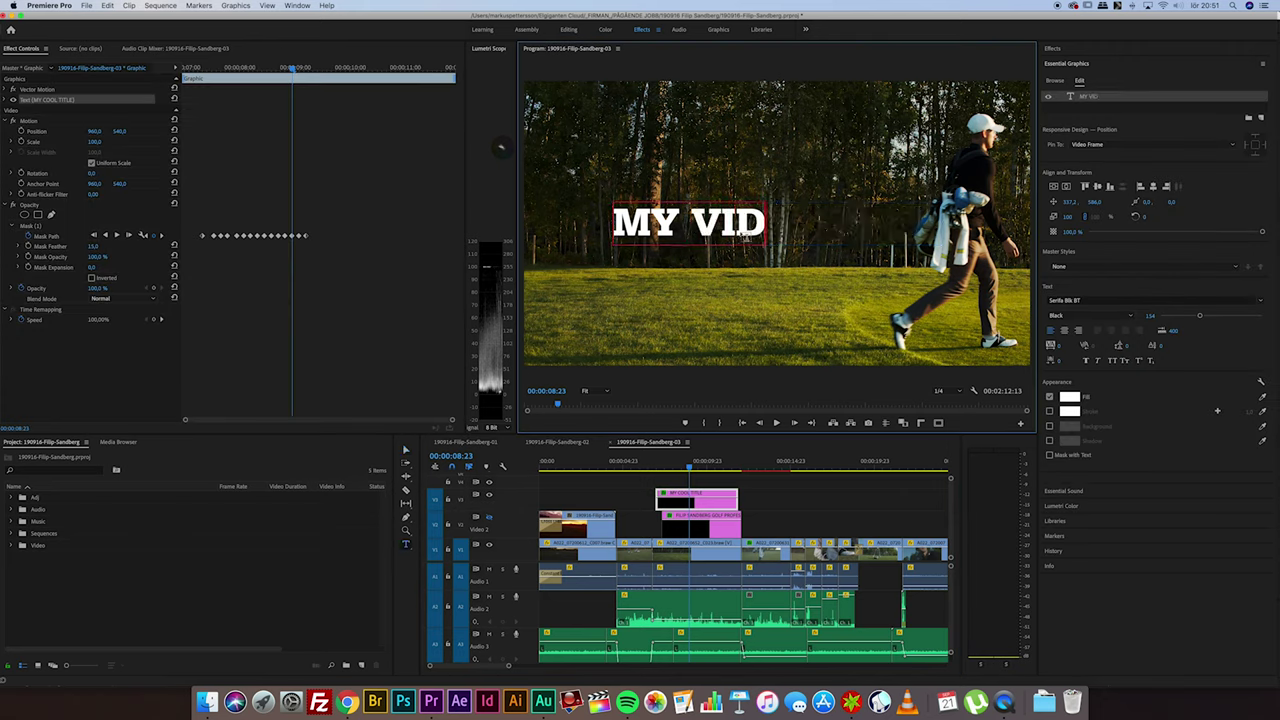
type("EO TITLE")
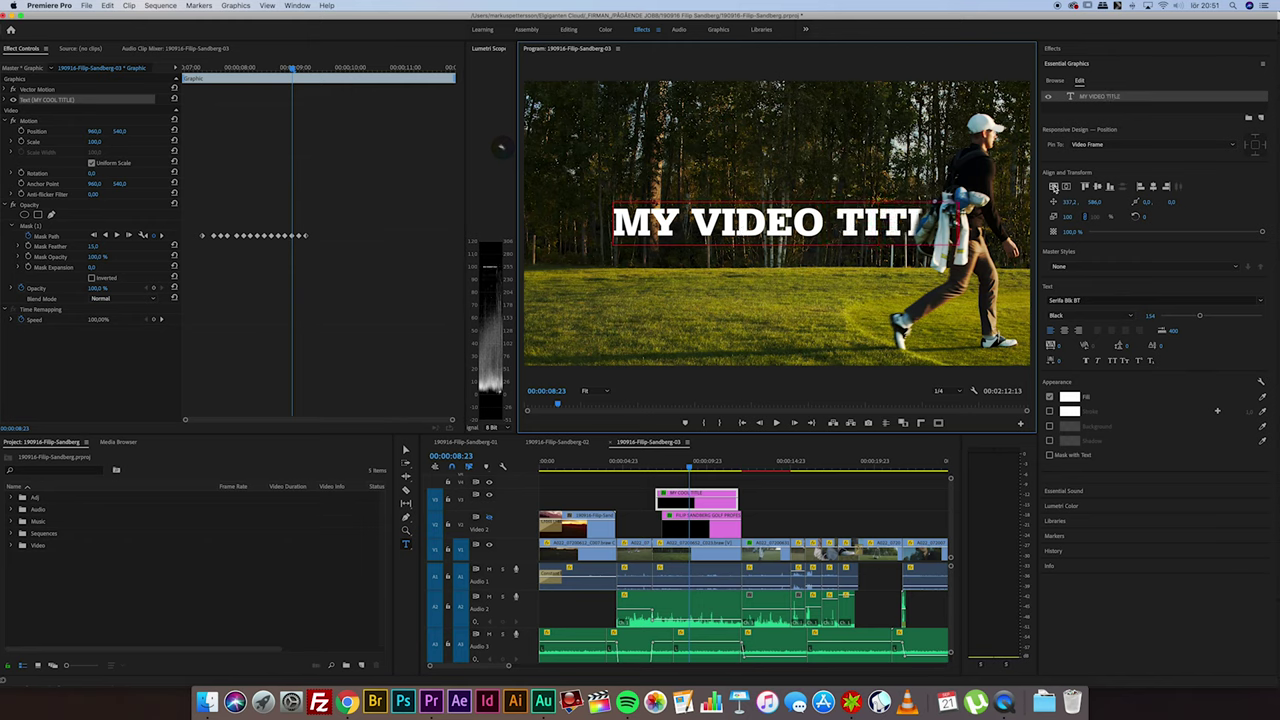
left_click(1065, 188)
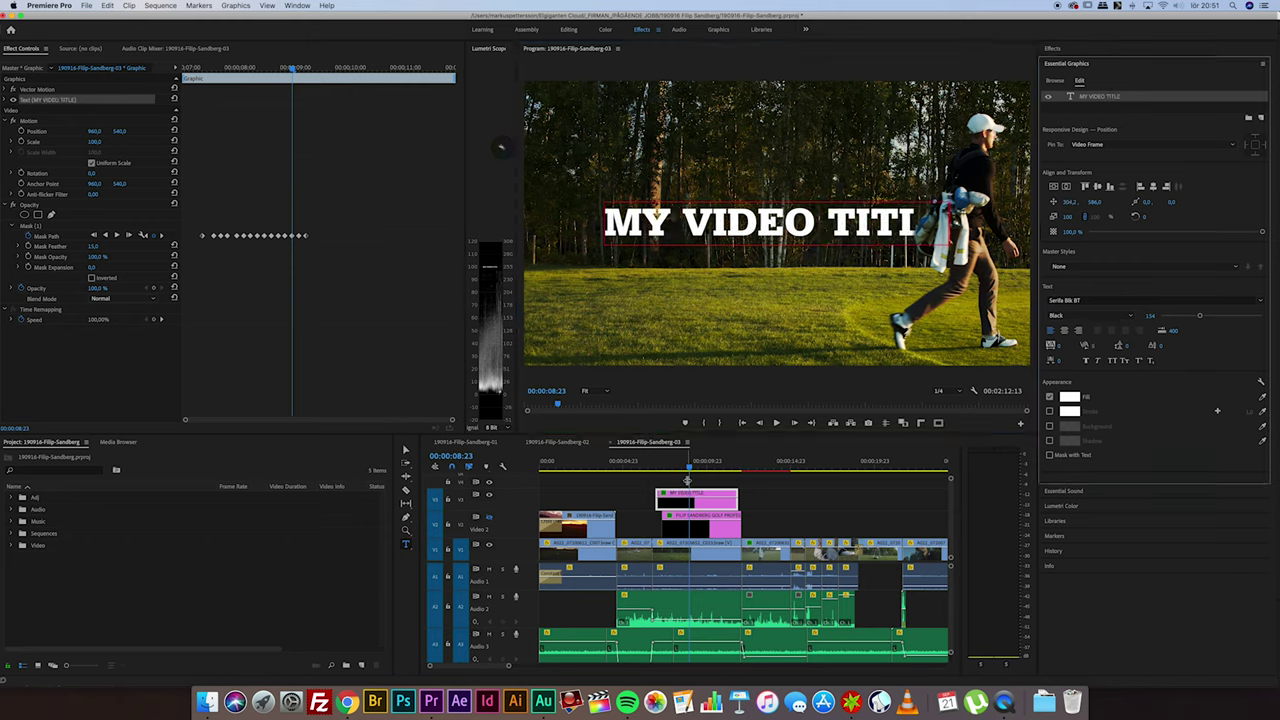
Review the reveal with the new title text and display its mask outline at 00:00:08:21.
left_click_drag(689, 472, 658, 470)
key("space")
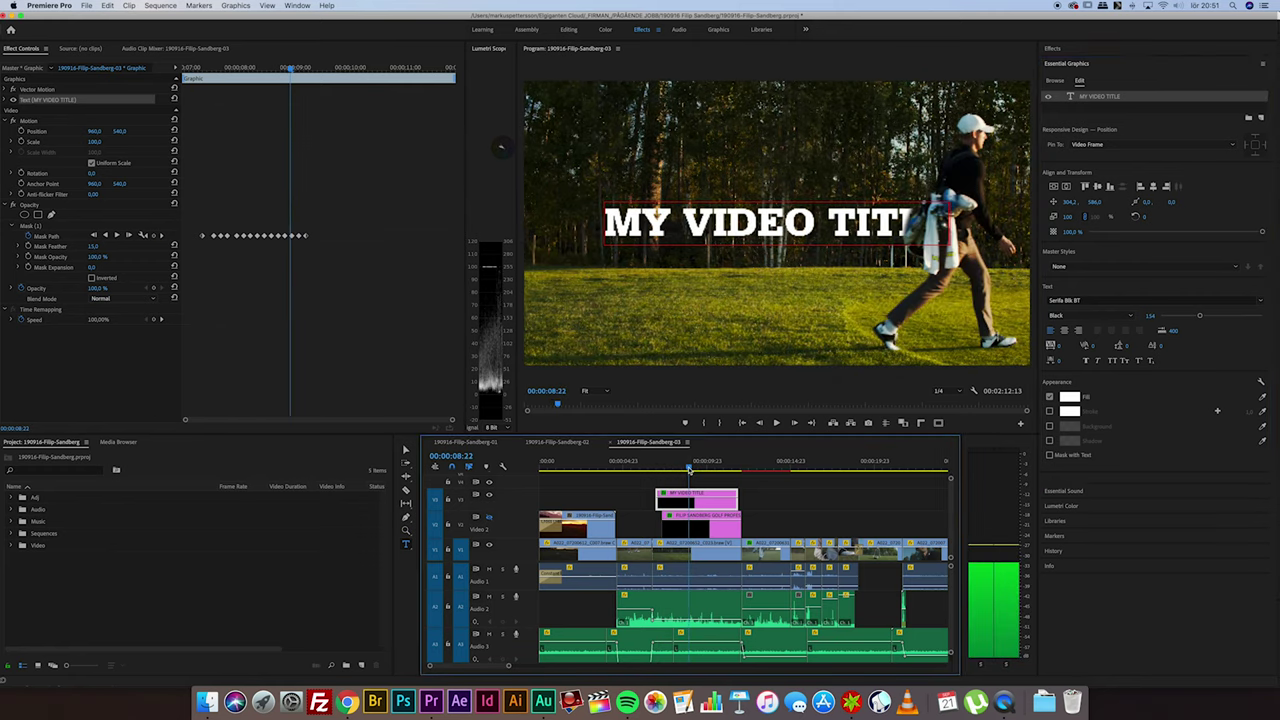
key("space")
left_click(35, 227)
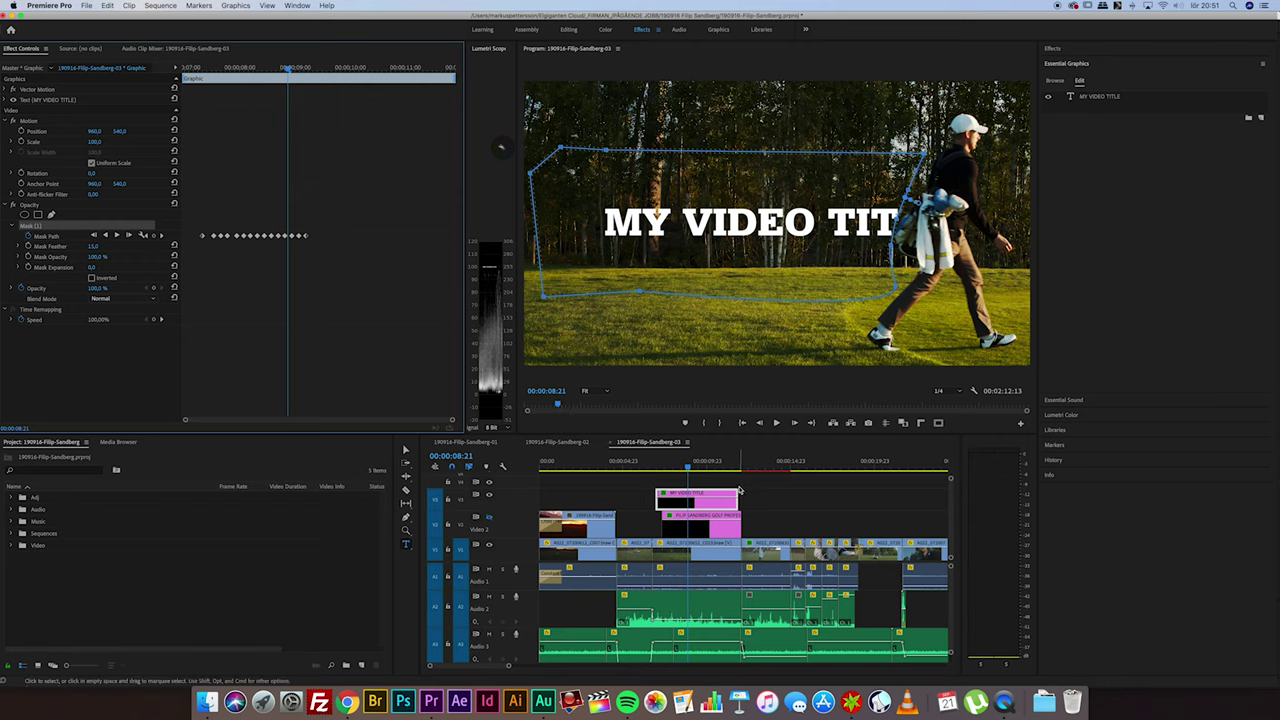
mouse_move(688, 468)
left_mouse_down()
mouse_move(660, 467)
mouse_move(688, 467)
left_mouse_up()
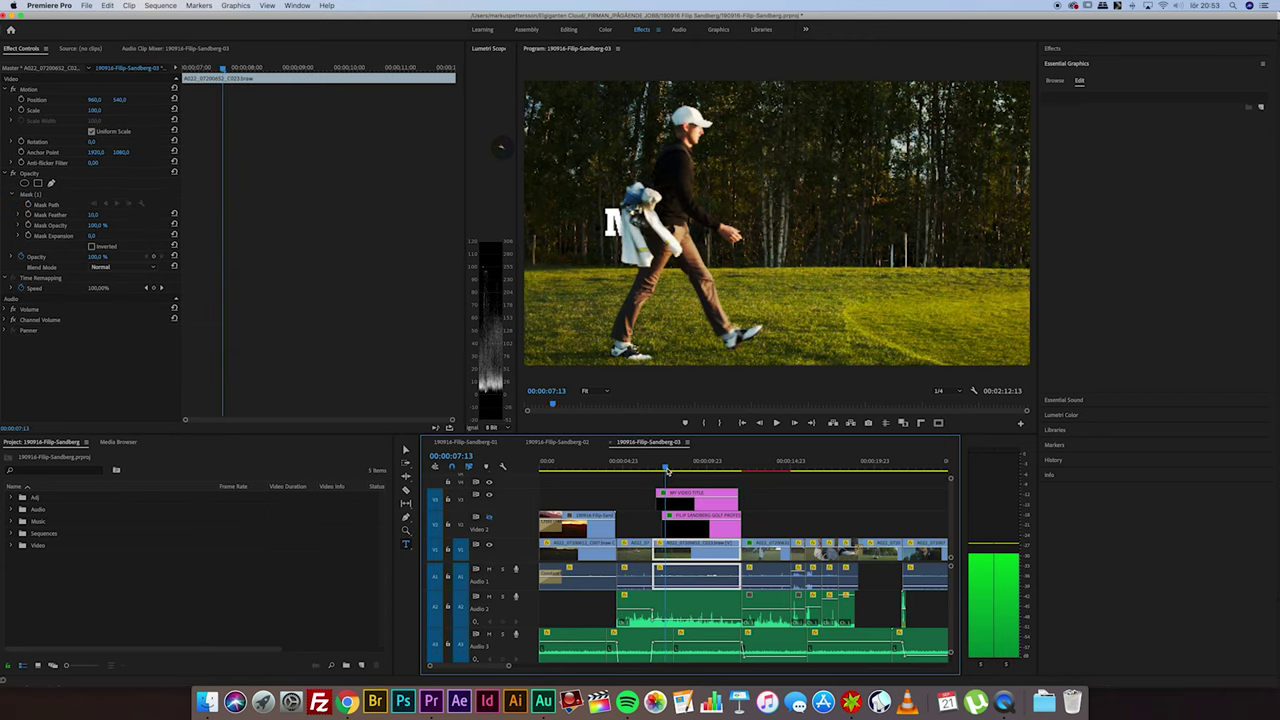
Play the MY VIDEO TITLE reveal forwards and backwards from 00:00:07:14 to check how the text appears behind the golfer.
left_click_drag(666, 470, 668, 470)
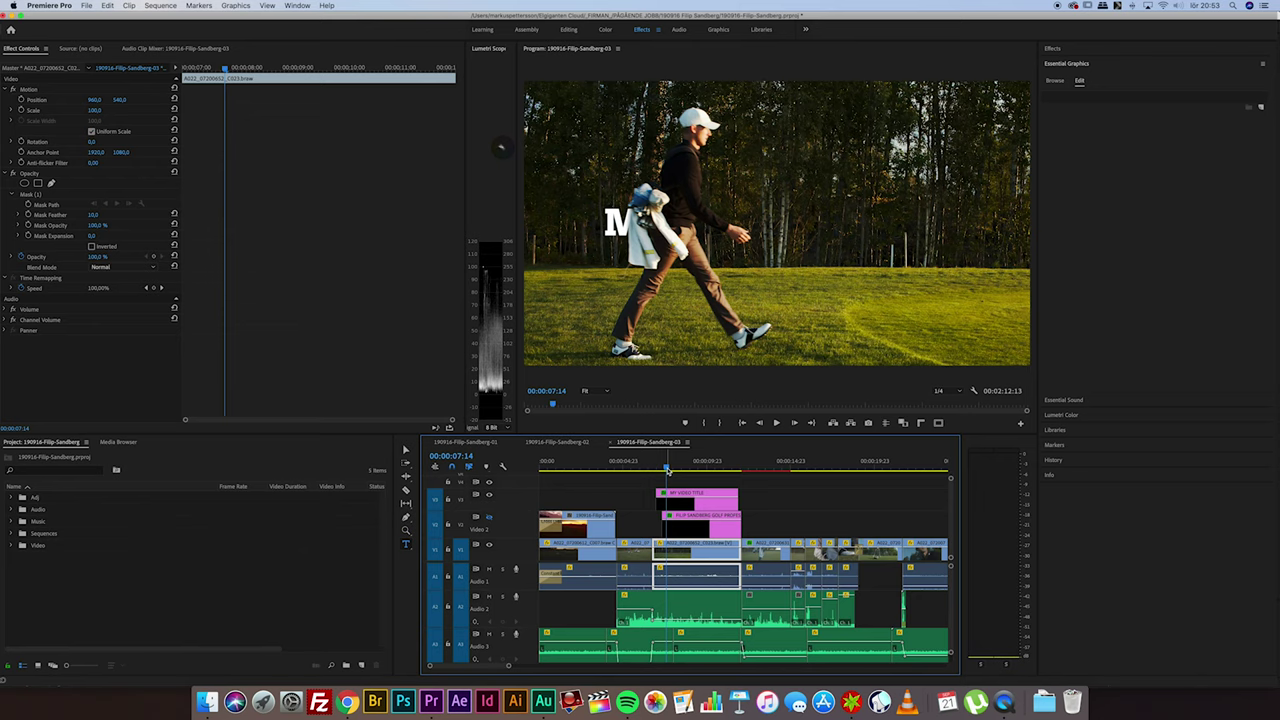
key("space")
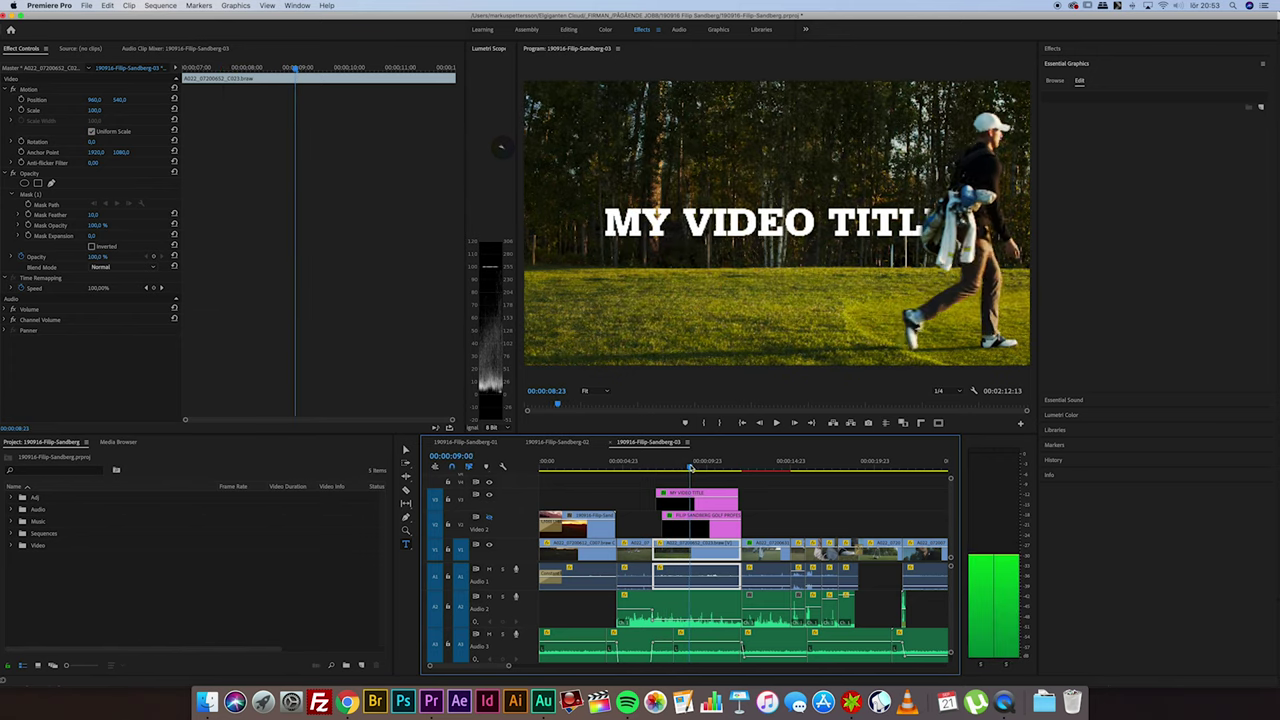
key("j")
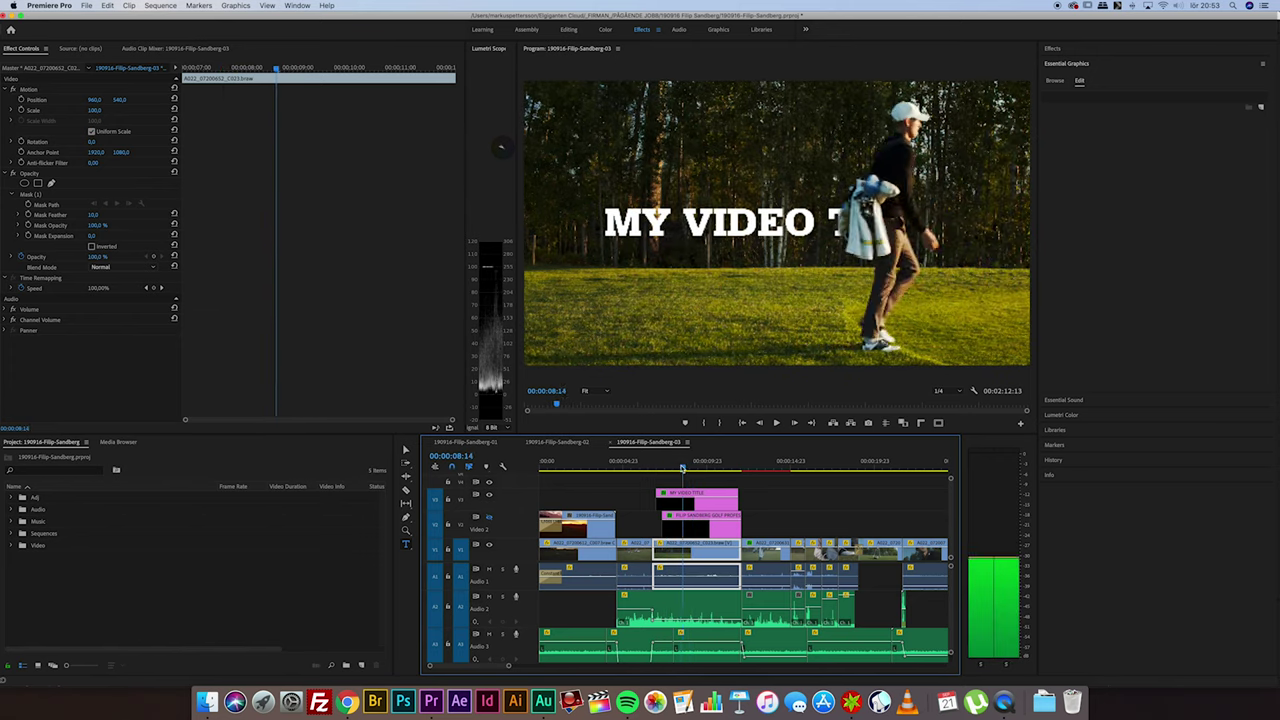
key("l")
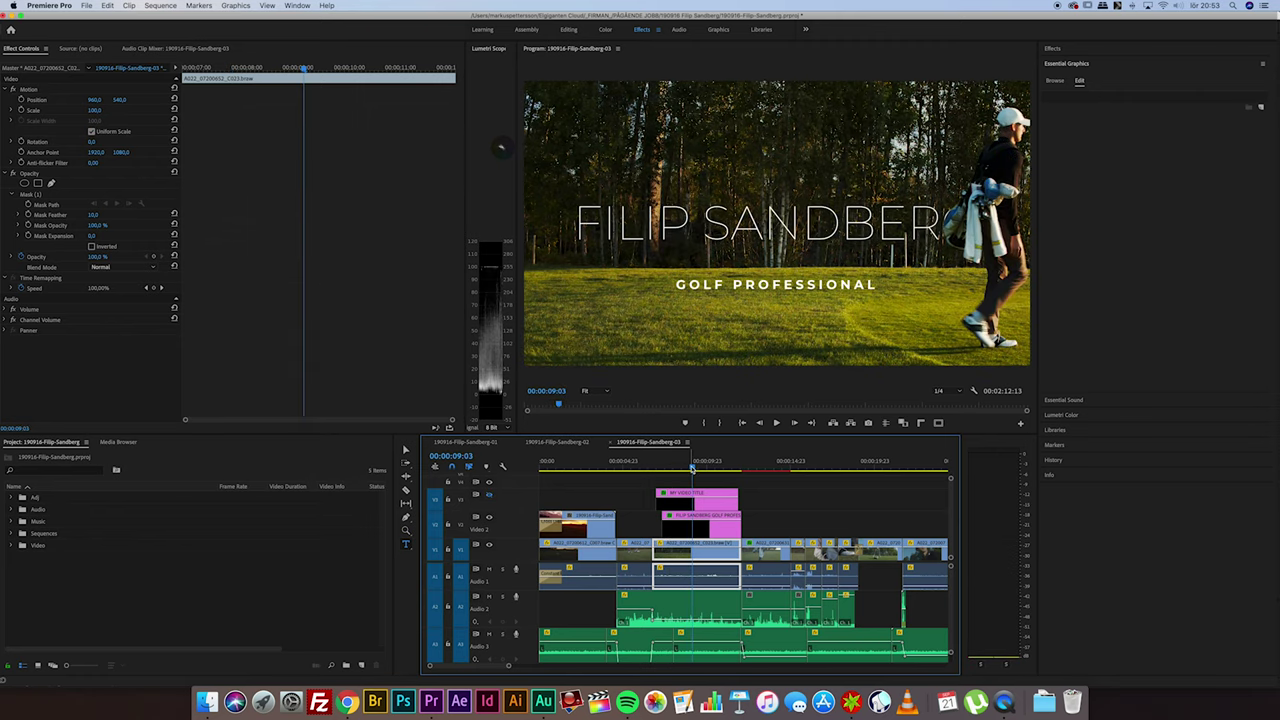
Examine the golf professional title's animated mask between 00:00:07:08 and 00:00:09:04.
left_click_drag(692, 468, 663, 470)
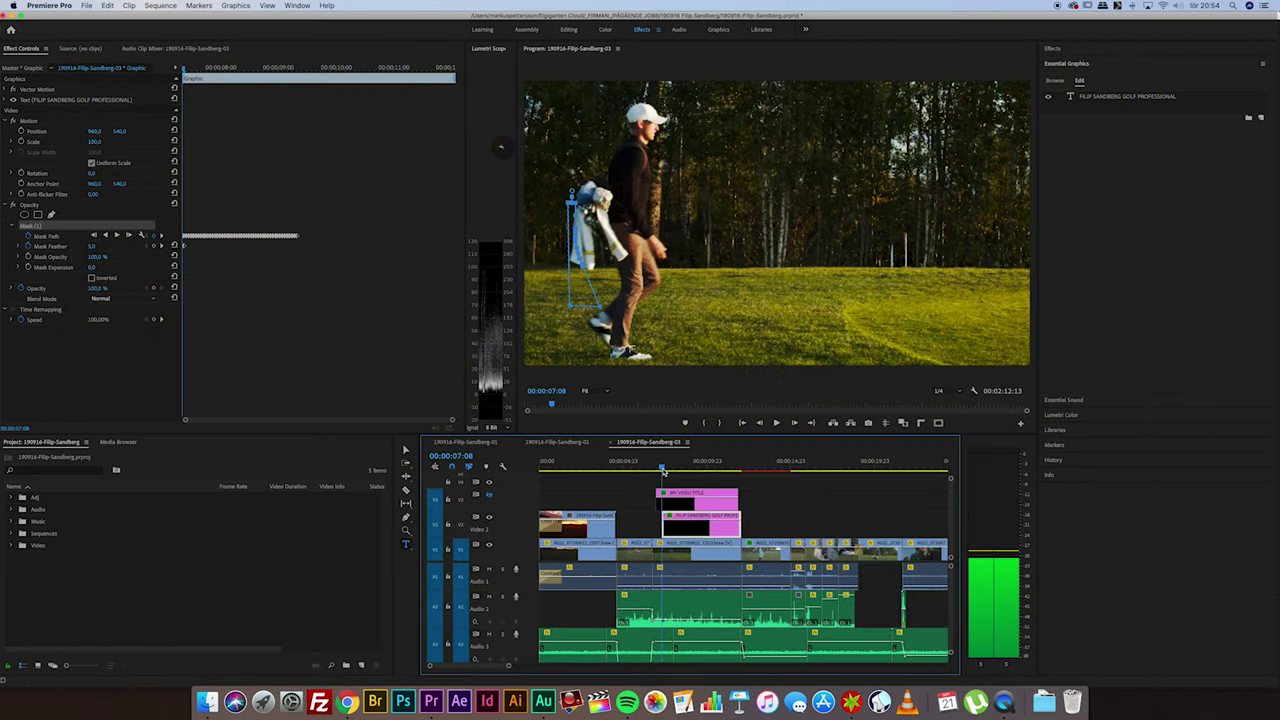
left_click_drag(662, 470, 693, 470)
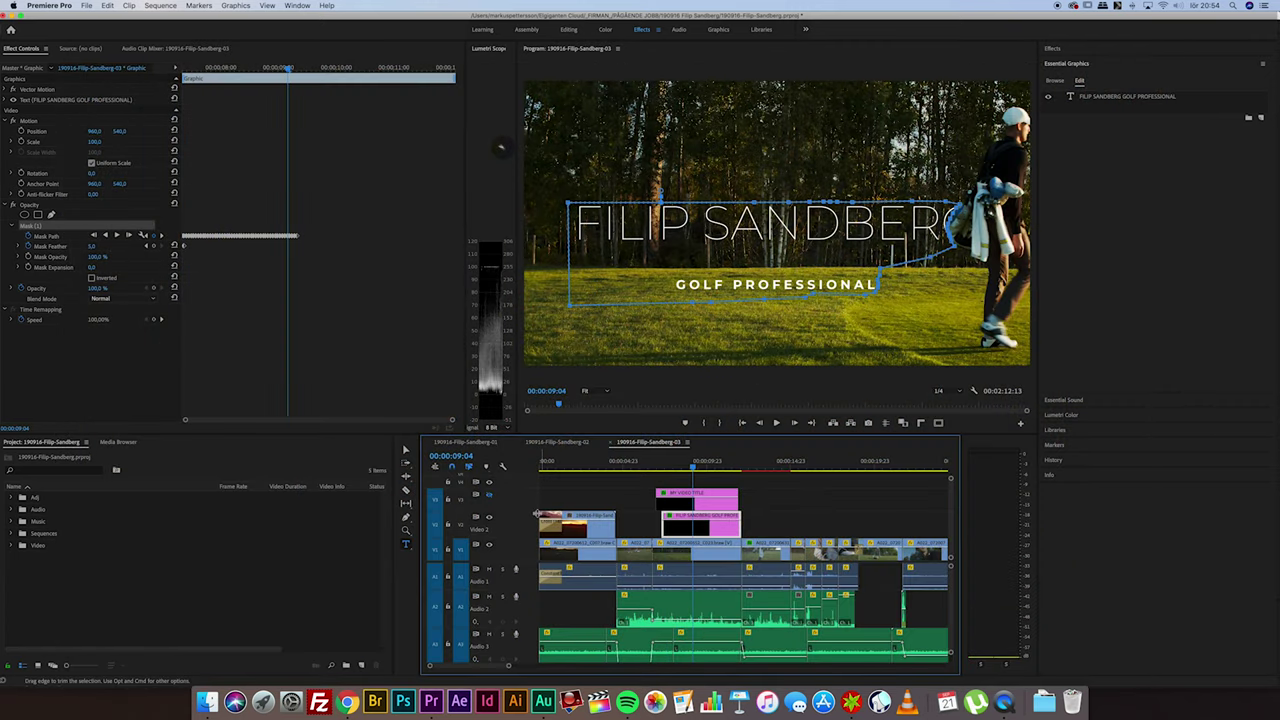
Make the MY VIDEO TITLE track visible again and hide the golf professional title's track.
left_click(489, 495)
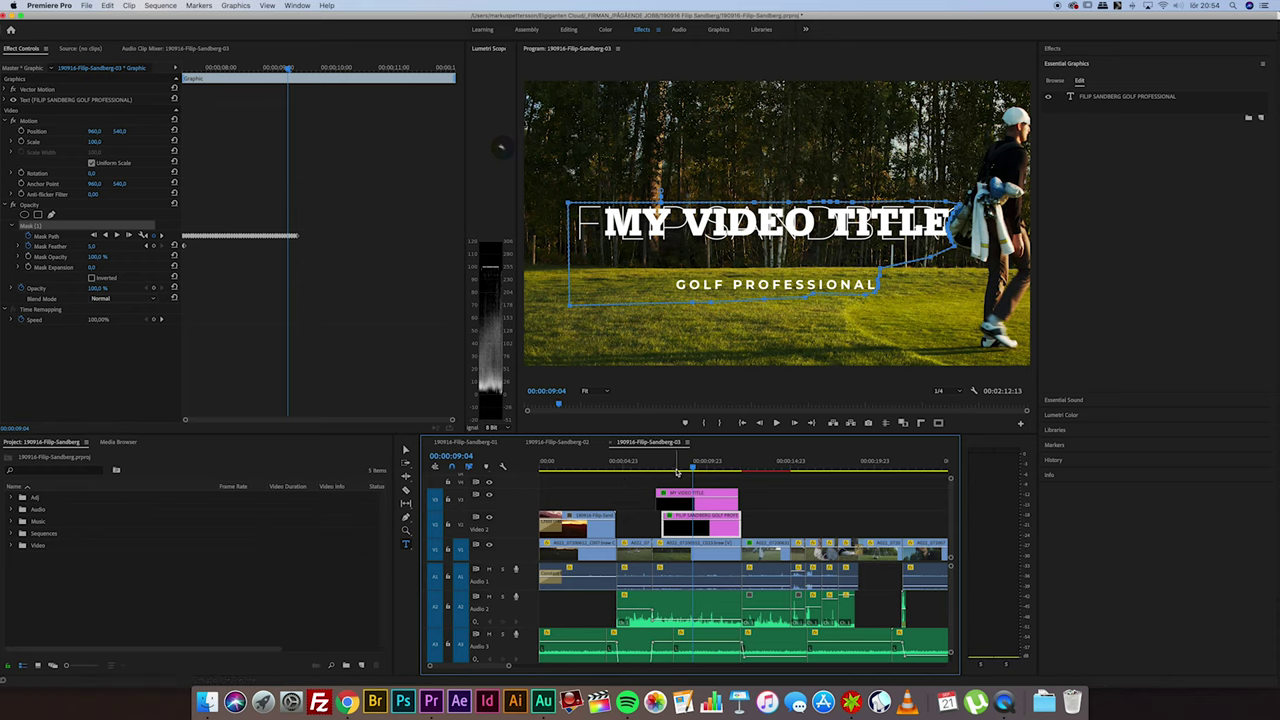
left_click_drag(678, 465, 669, 468)
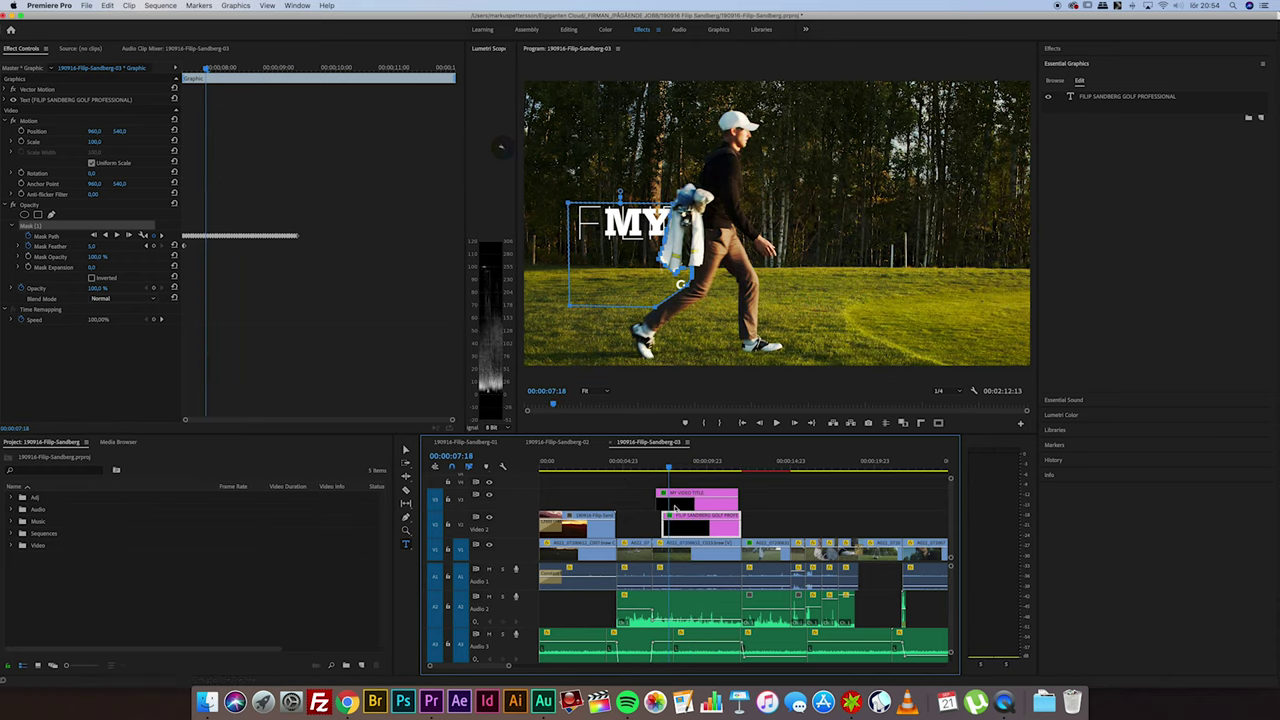
left_click(489, 517)
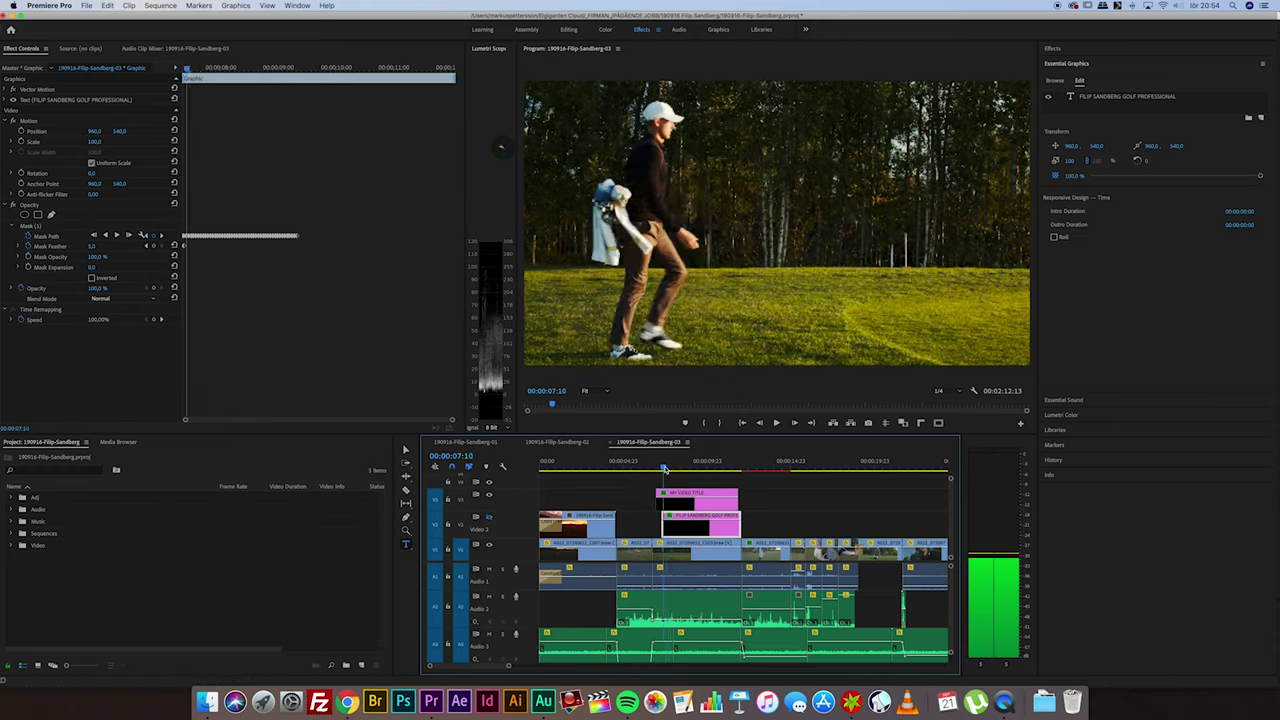